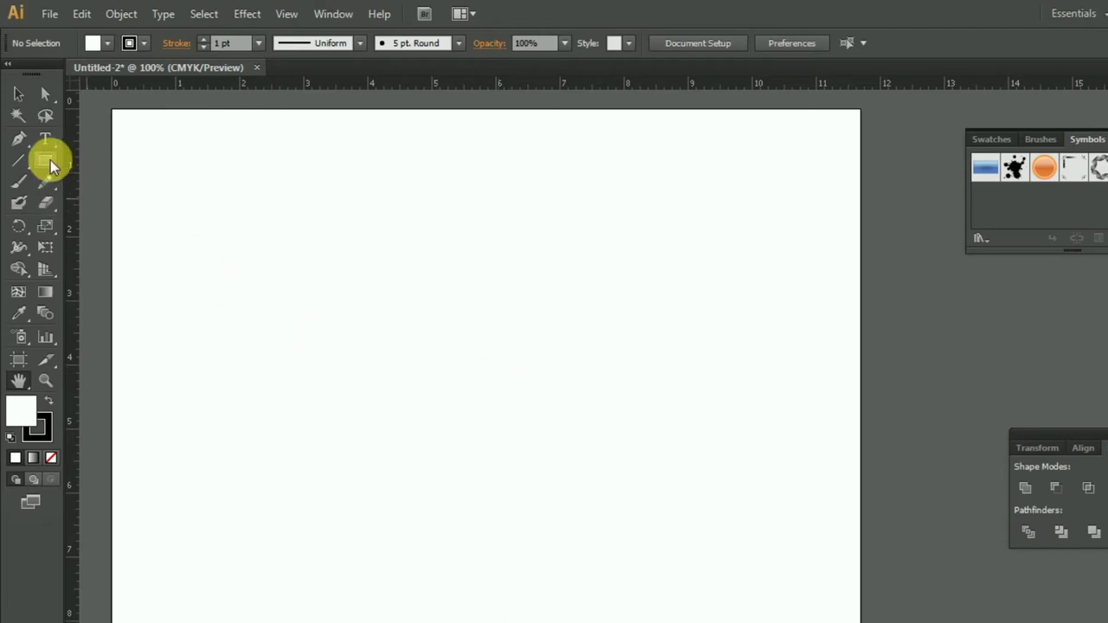
Step: Draw a long thin rectangle in the upper left and tilt it about 30°
{"action": "left_click", "coordinate": [46, 160]}
{"action": "left_click_drag", "start_coordinate": [269, 223], "coordinate": [502, 269]}
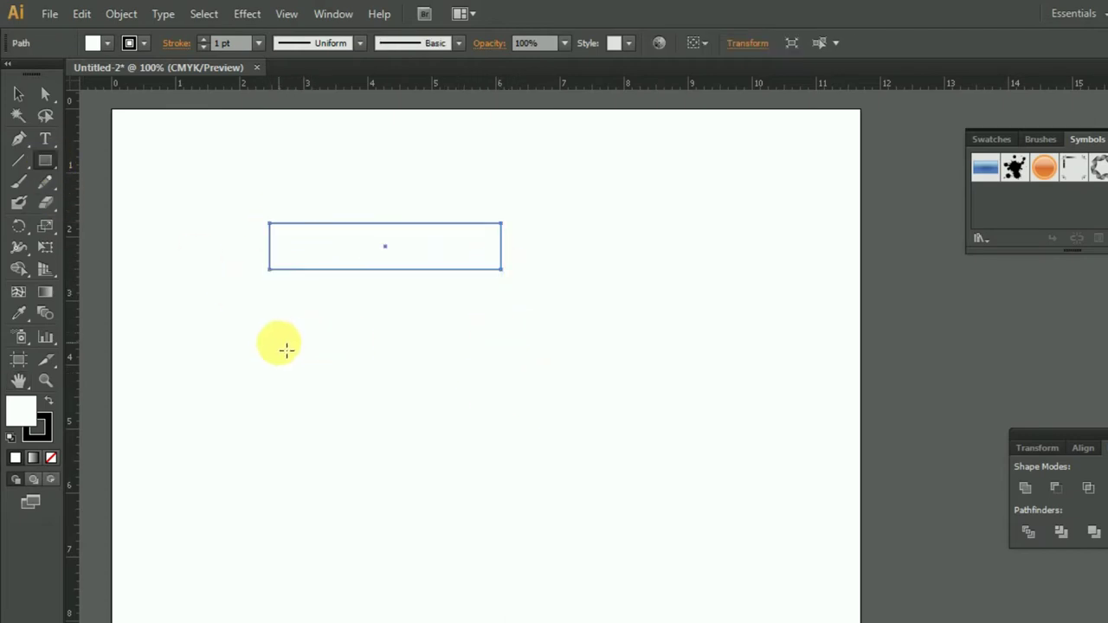
{"action": "left_click", "coordinate": [18, 94]}
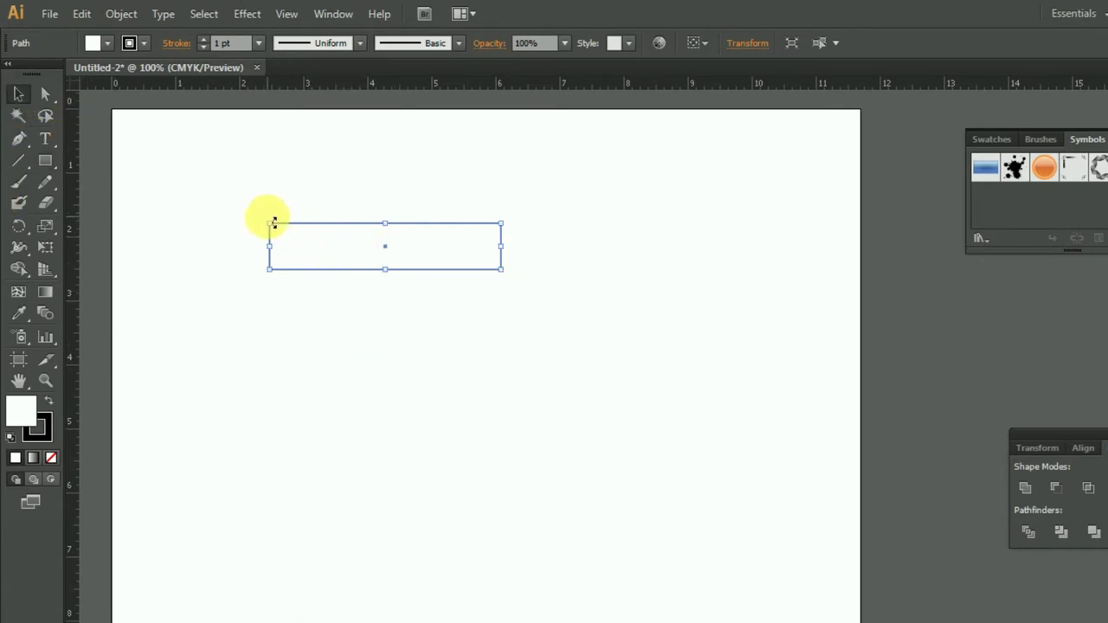
{"action": "left_click_drag", "start_coordinate": [274, 222], "coordinate": [260, 261]}
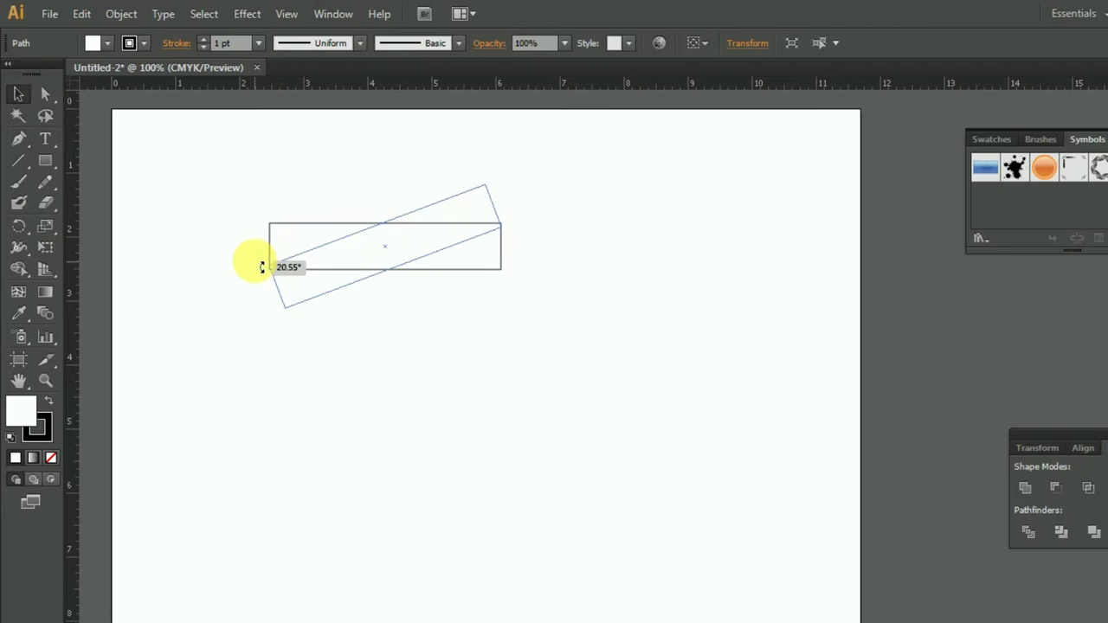
{"action": "left_click_drag", "start_coordinate": [263, 274], "coordinate": [269, 287]}
Step: Nudge the tilted bar up-left, then stack two evenly spaced copies below it with Ctrl+D
{"action": "left_click_drag", "start_coordinate": [356, 237], "coordinate": [332, 230]}
{"action": "mouse_move", "coordinate": [340, 275]}
{"action": "left_mouse_down"}
{"action": "mouse_move", "coordinate": [347, 398]}
{"action": "mouse_move", "coordinate": [350, 346]}
{"action": "left_mouse_up"}
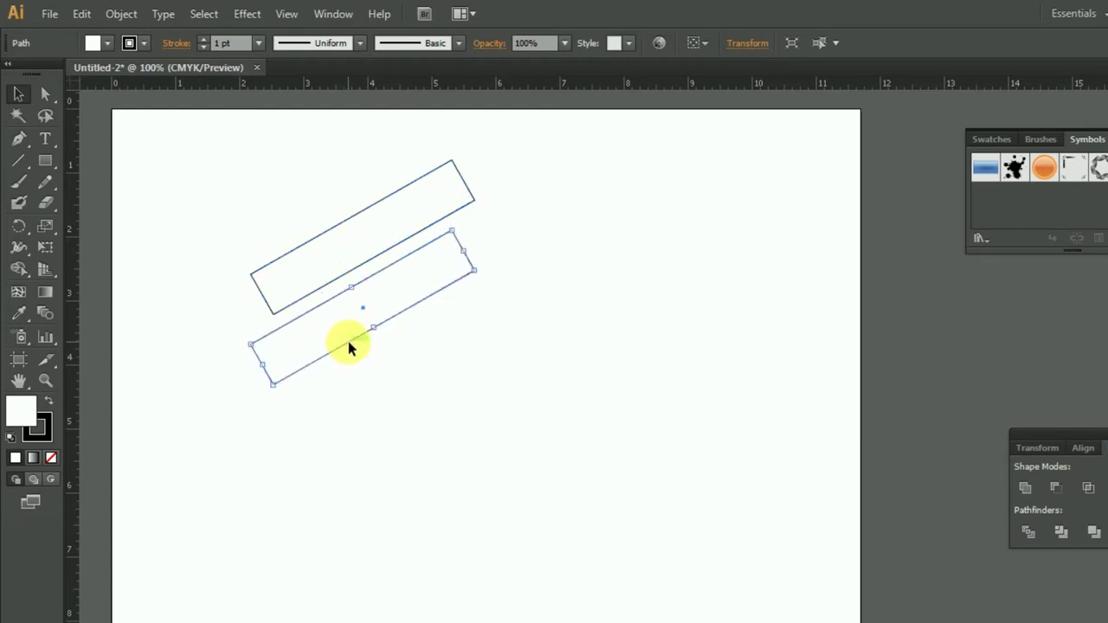
{"action": "key", "text": "ctrl+d"}
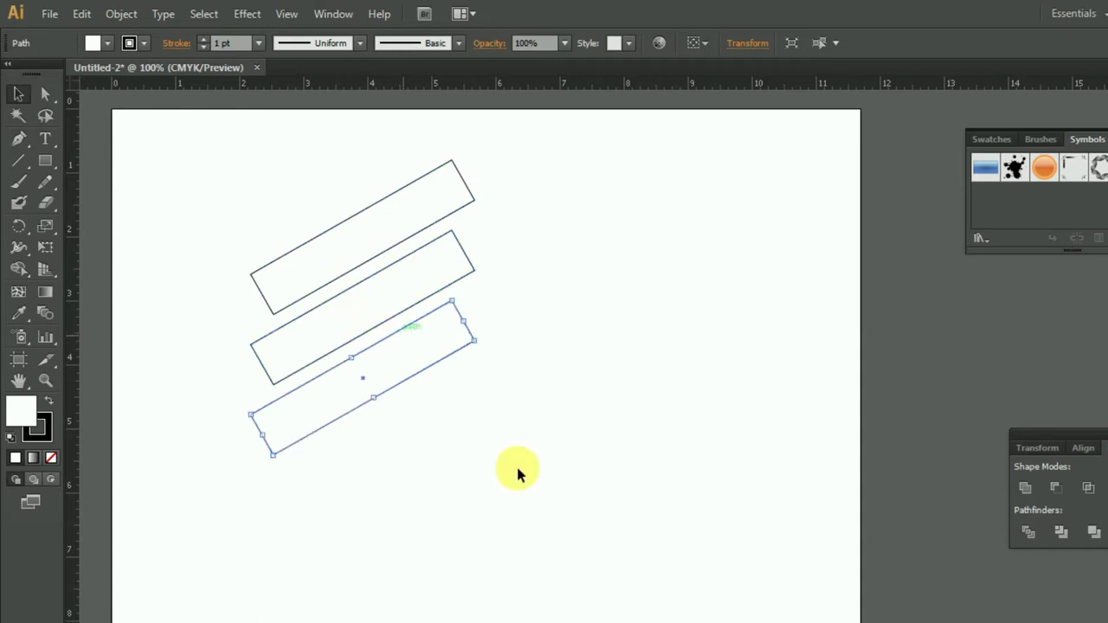
{"action": "left_click", "coordinate": [554, 468]}
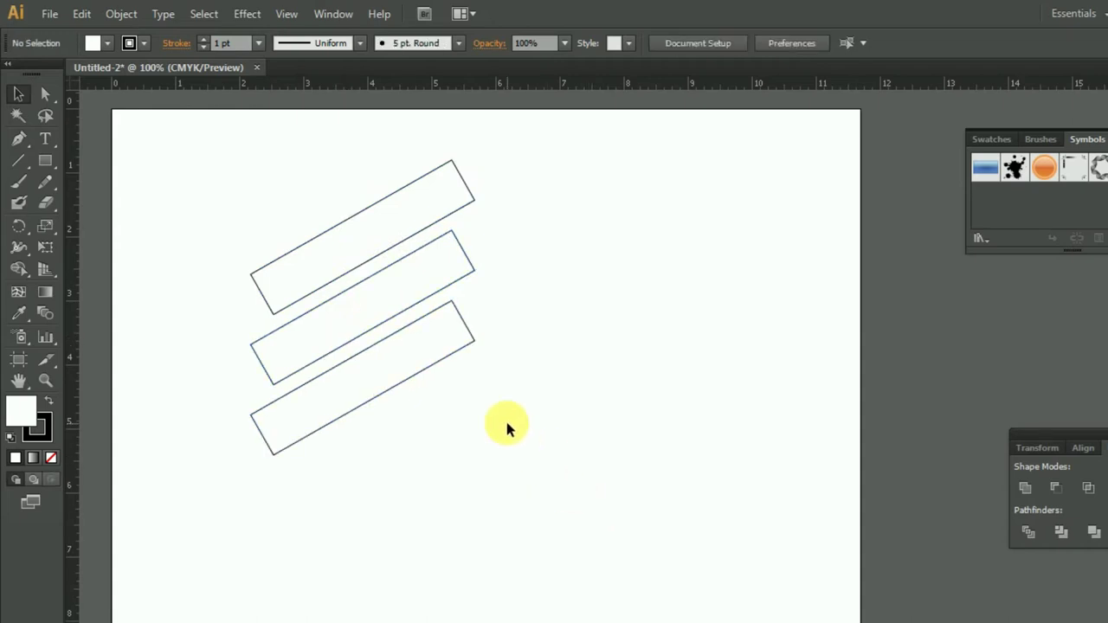
{"action": "left_click", "coordinate": [19, 161]}
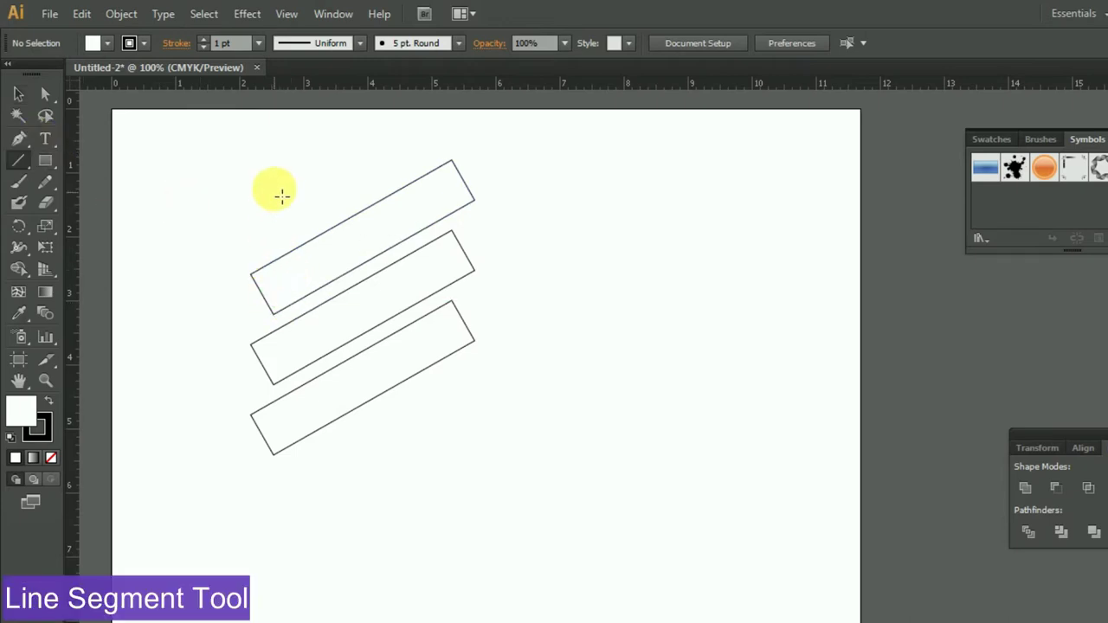
Step: Draw a vertical line from above the top bar to below the bottom bar through their left ends
{"action": "left_click_drag", "start_coordinate": [277, 157], "coordinate": [285, 397]}
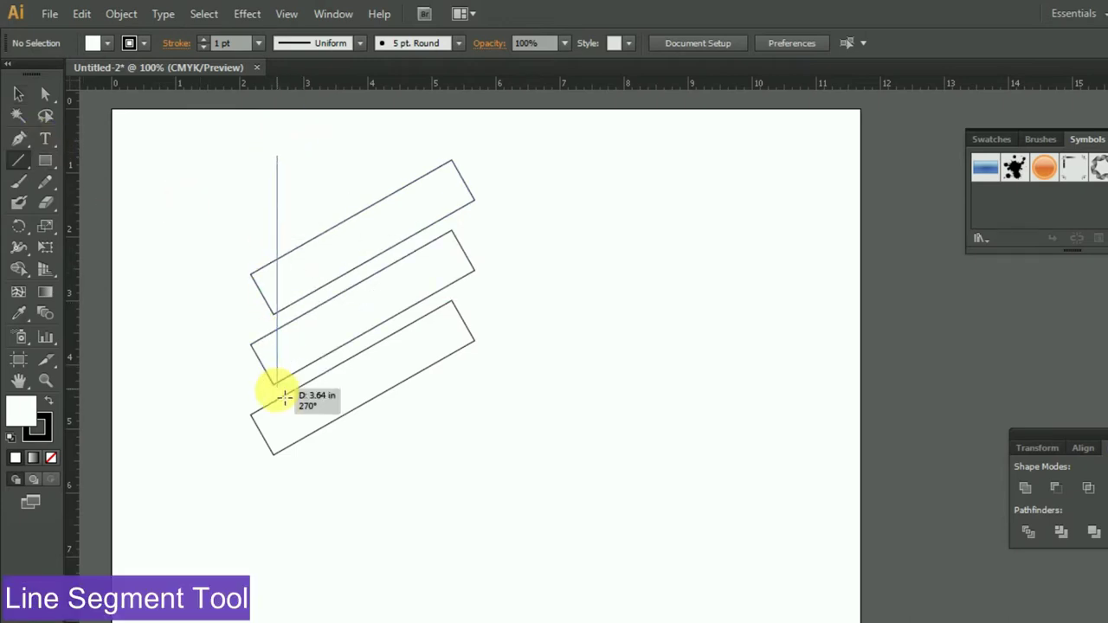
{"action": "left_click_drag", "start_coordinate": [285, 396], "coordinate": [289, 506]}
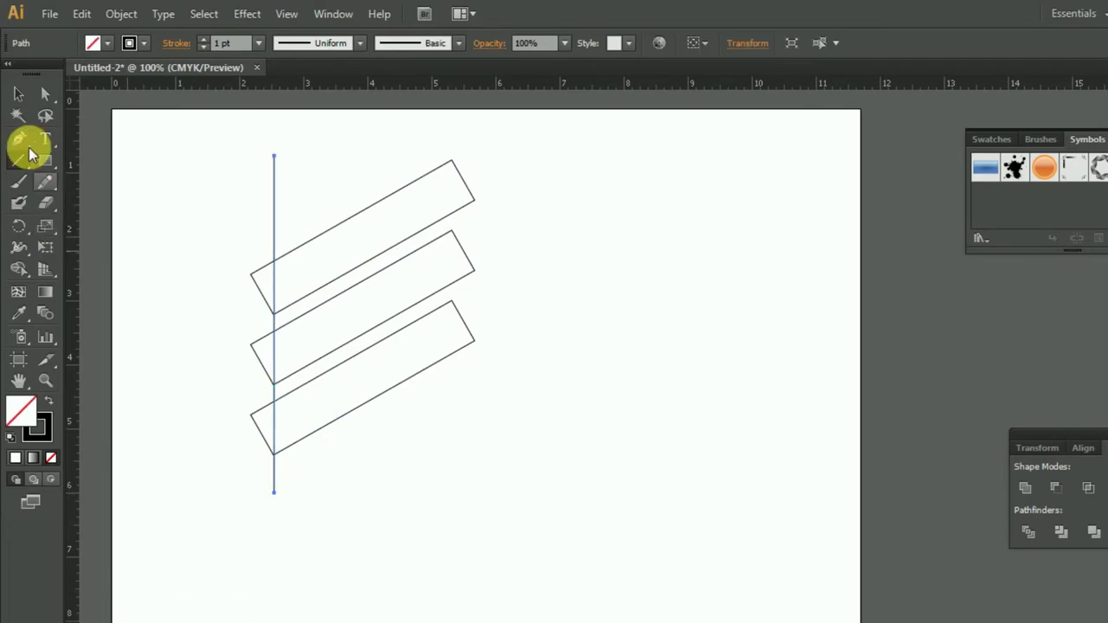
{"action": "left_click", "coordinate": [15, 103]}
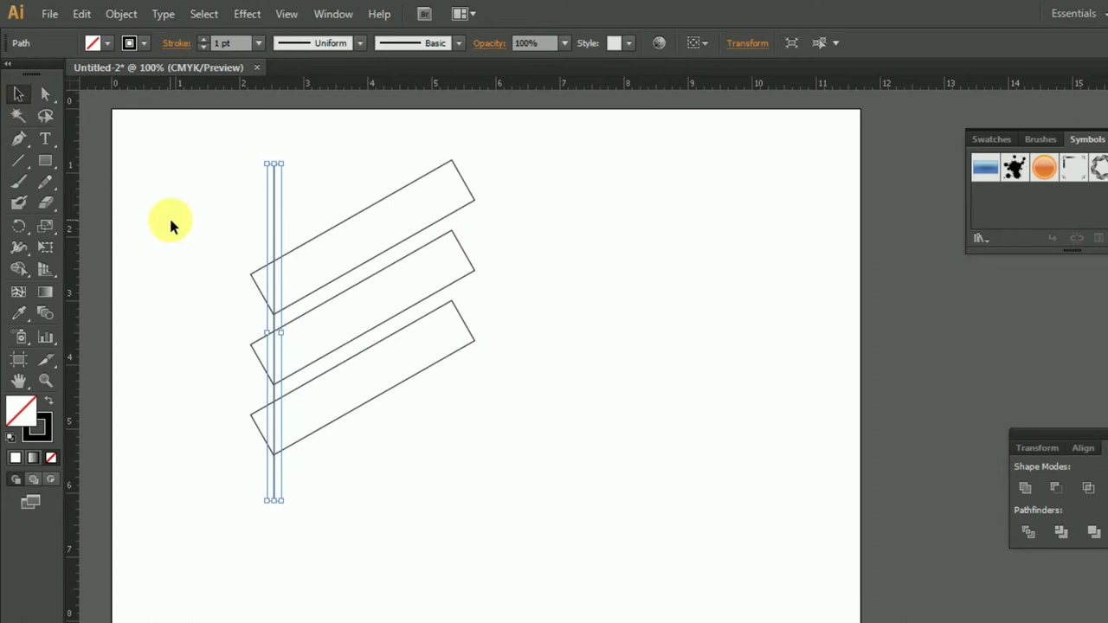
{"action": "left_click", "coordinate": [544, 468]}
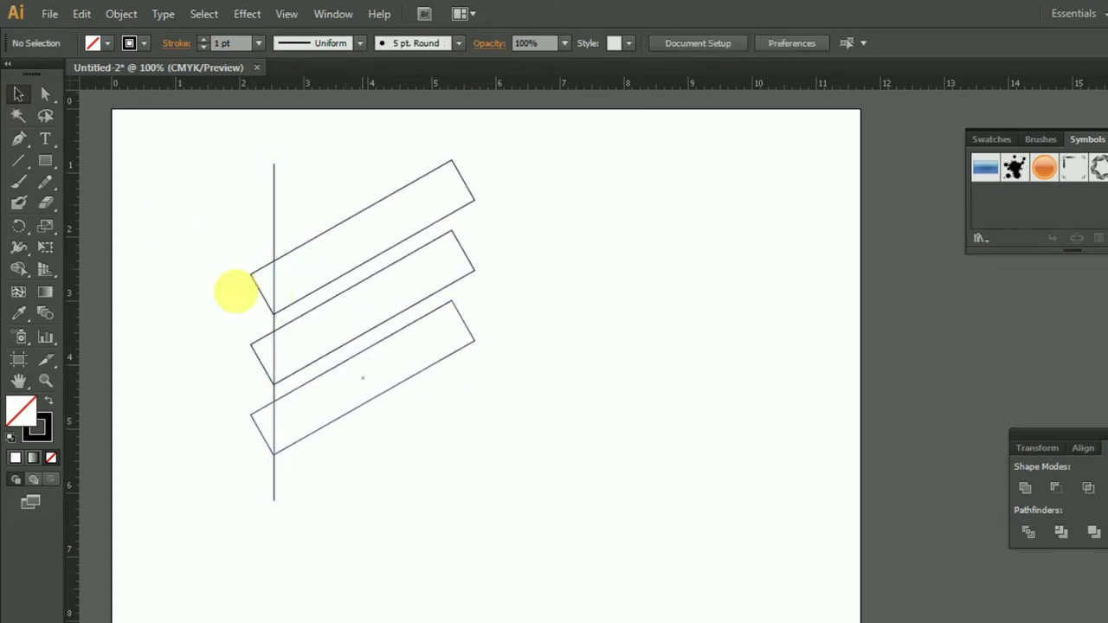
{"action": "left_click", "coordinate": [19, 161]}
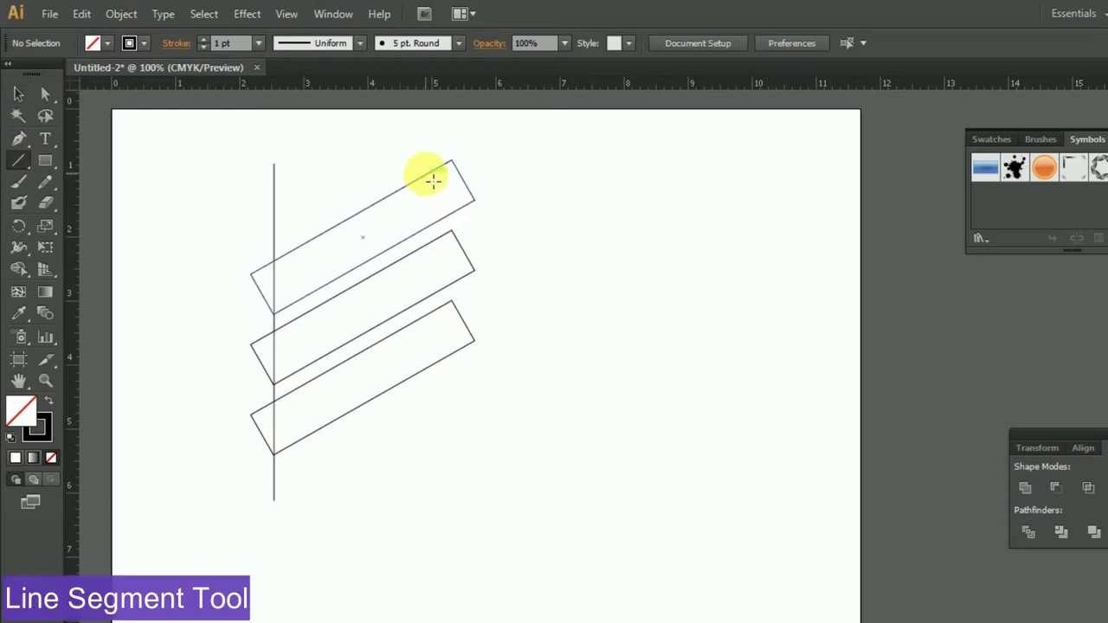
Step: Draw a short diagonal line across the top bar's right end and nudge it left and down
{"action": "left_click_drag", "start_coordinate": [447, 187], "coordinate": [472, 204]}
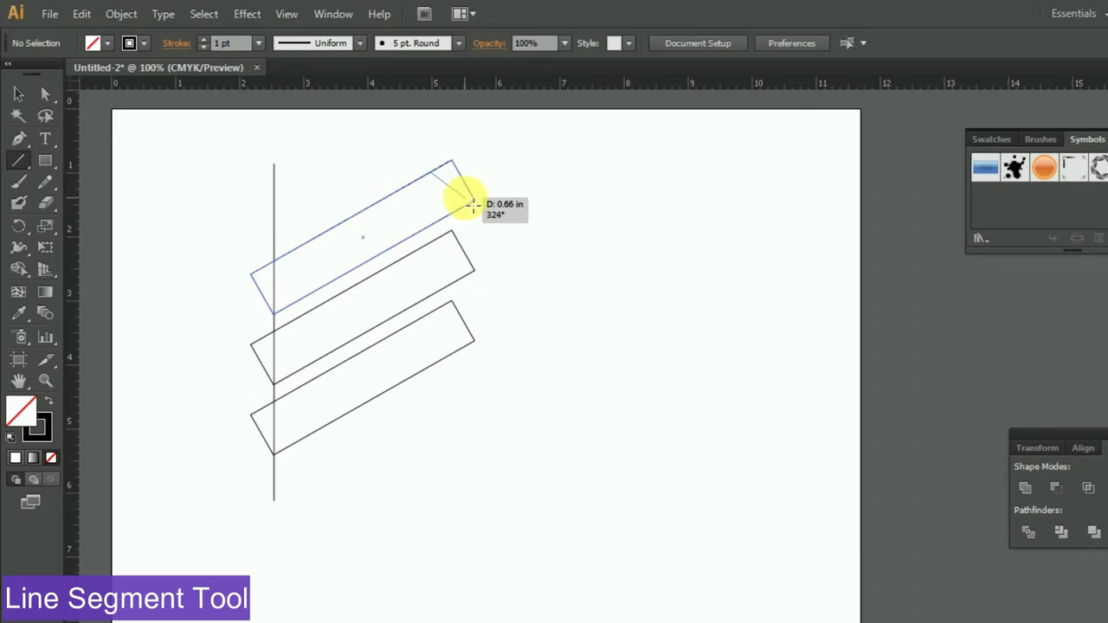
{"action": "mouse_move", "coordinate": [472, 204]}
{"action": "left_mouse_down"}
{"action": "mouse_move", "coordinate": [483, 221]}
{"action": "mouse_move", "coordinate": [492, 212]}
{"action": "left_mouse_up"}
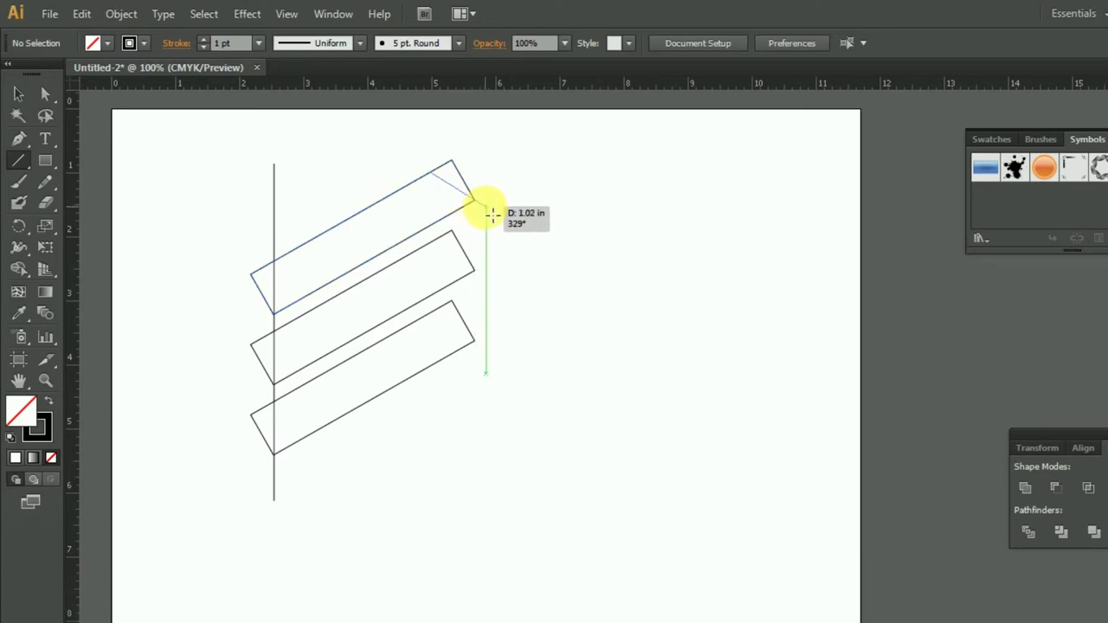
{"action": "left_click_drag", "start_coordinate": [492, 214], "coordinate": [486, 206]}
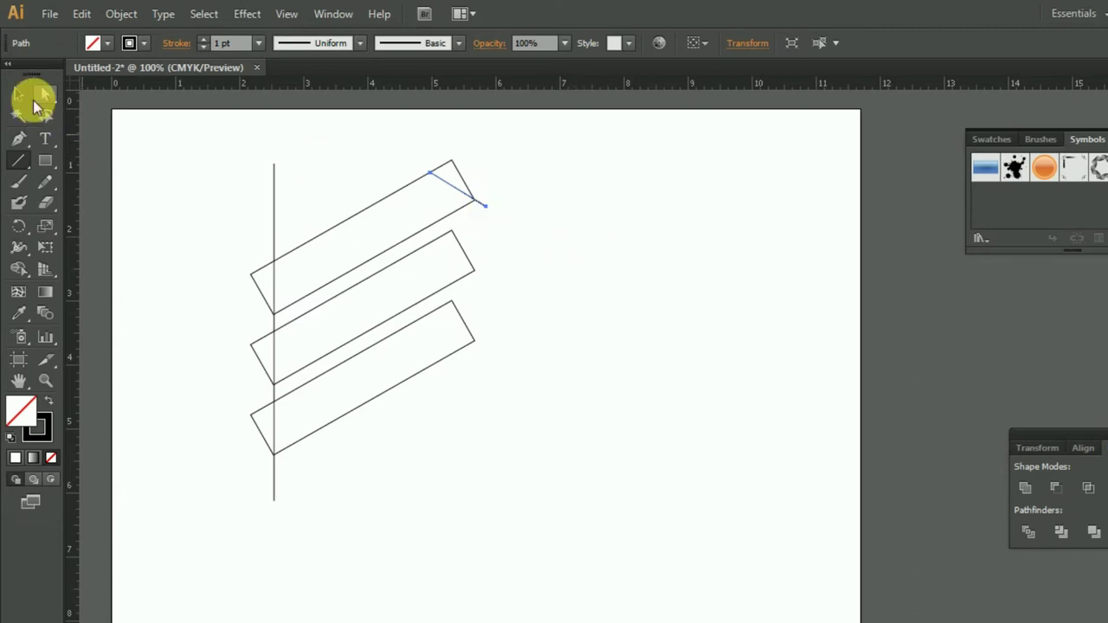
{"action": "left_click", "coordinate": [18, 94]}
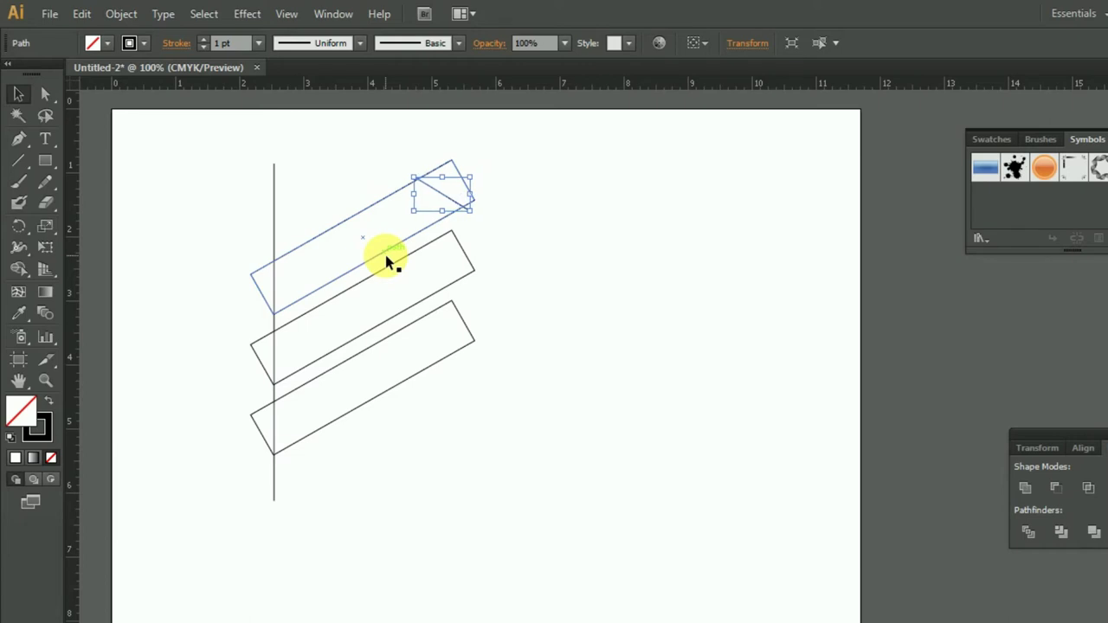
{"action": "key", "text": "Left"}
{"action": "key", "text": "Left"}
{"action": "key", "text": "Left"}
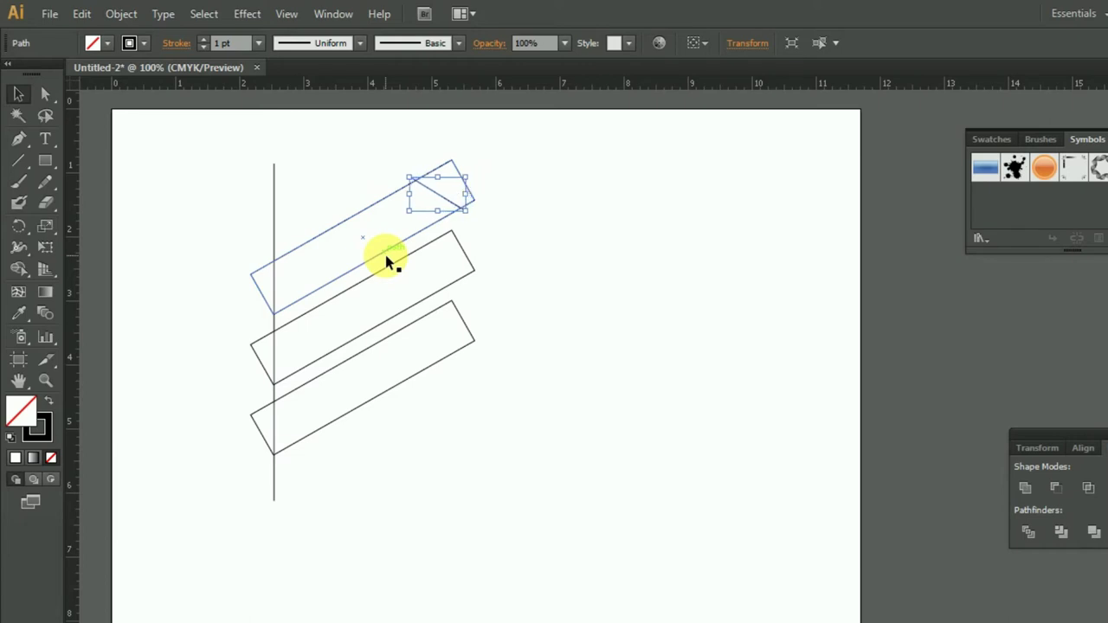
{"action": "key", "text": "Down"}
Step: Place copies of the diagonal line across the middle and bottom bars
{"action": "mouse_move", "coordinate": [432, 199]}
{"action": "left_mouse_down"}
{"action": "mouse_move", "coordinate": [399, 303]}
{"action": "mouse_move", "coordinate": [390, 295]}
{"action": "left_mouse_up"}
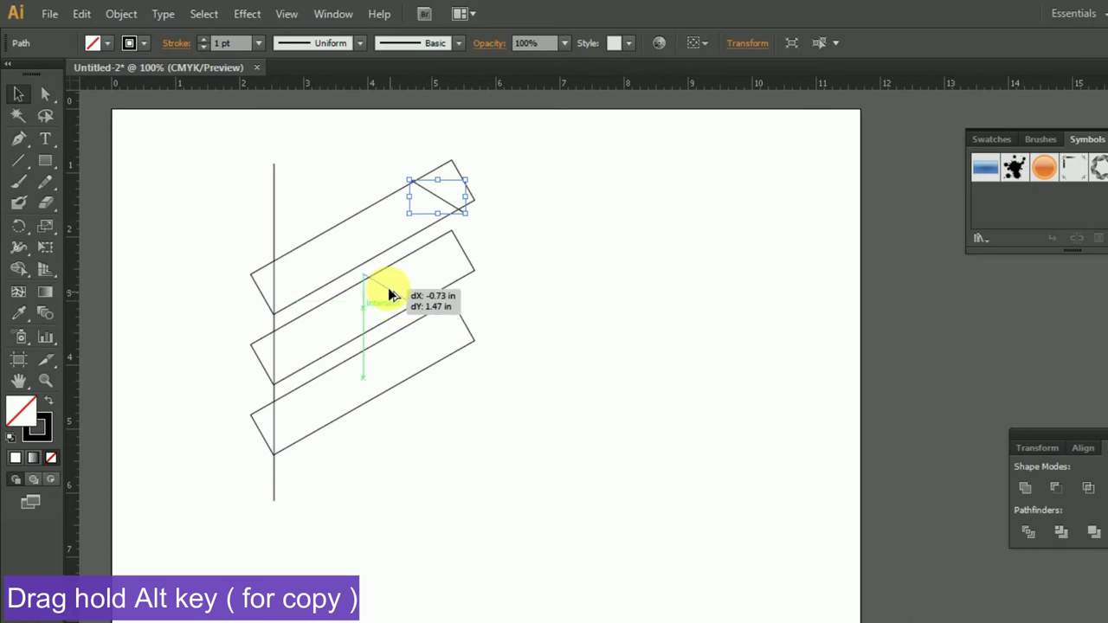
{"action": "left_click_drag", "start_coordinate": [390, 294], "coordinate": [391, 290]}
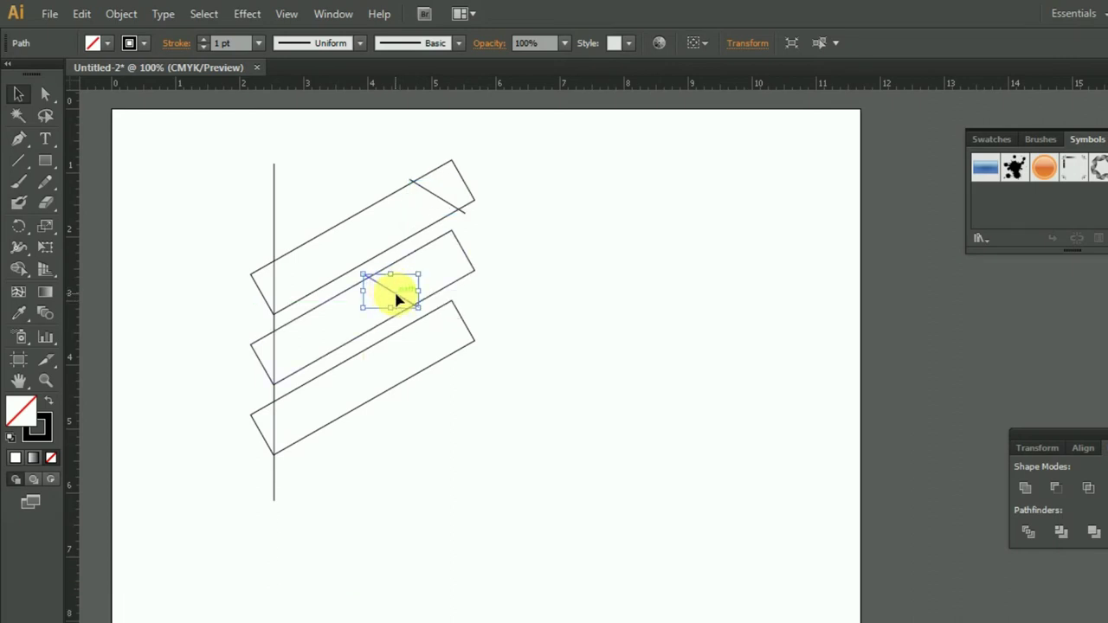
{"action": "mouse_move", "coordinate": [400, 299]}
{"action": "left_mouse_down"}
{"action": "mouse_move", "coordinate": [317, 425]}
{"action": "mouse_move", "coordinate": [303, 434]}
{"action": "mouse_move", "coordinate": [287, 404]}
{"action": "left_mouse_up"}
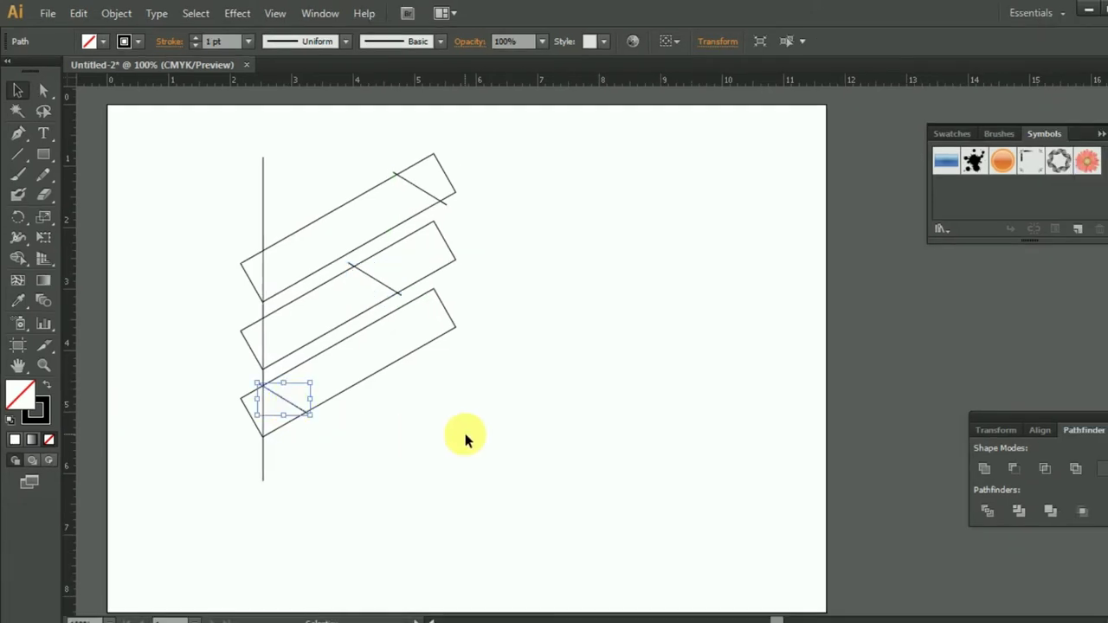
{"action": "left_click", "coordinate": [483, 459]}
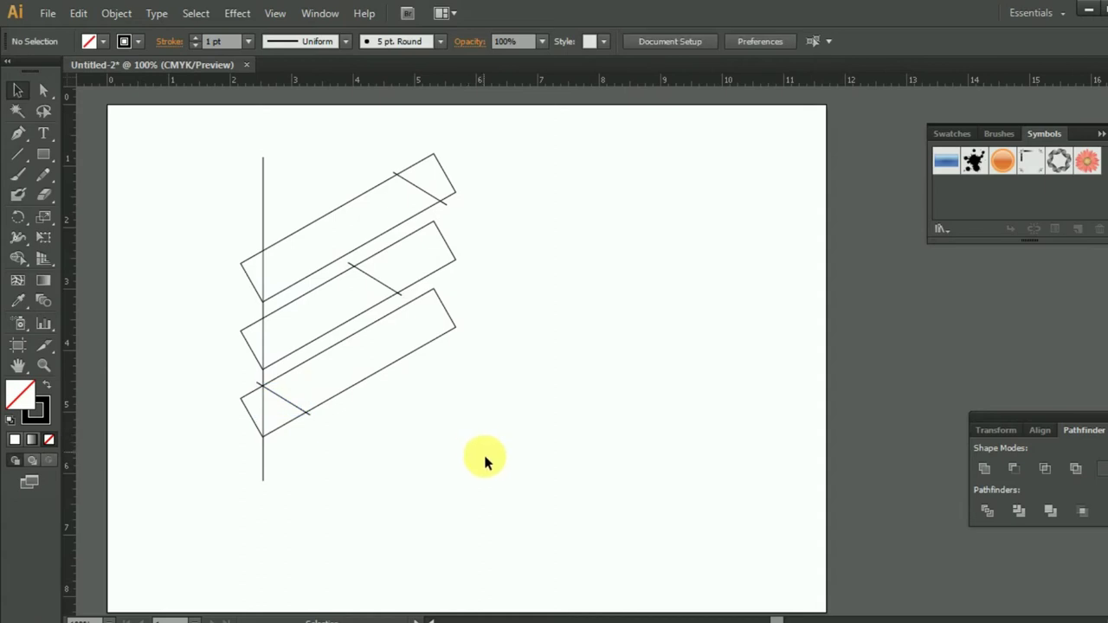
{"action": "left_click", "coordinate": [43, 364]}
{"action": "left_click", "coordinate": [285, 390]}
{"action": "scroll", "coordinate": [539, 425], "scroll_direction": "up", "scroll_amount": 3}
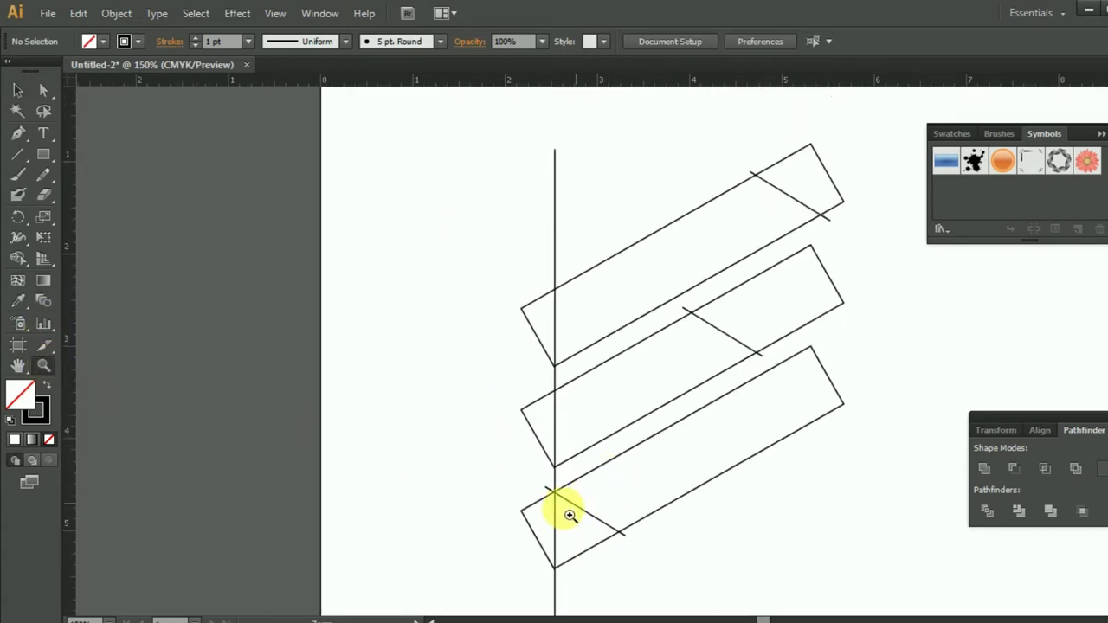
{"action": "left_click", "coordinate": [586, 508]}
{"action": "scroll", "coordinate": [831, 425], "scroll_direction": "up", "scroll_amount": 5}
{"action": "scroll", "coordinate": [837, 436], "scroll_direction": "up", "scroll_amount": 3}
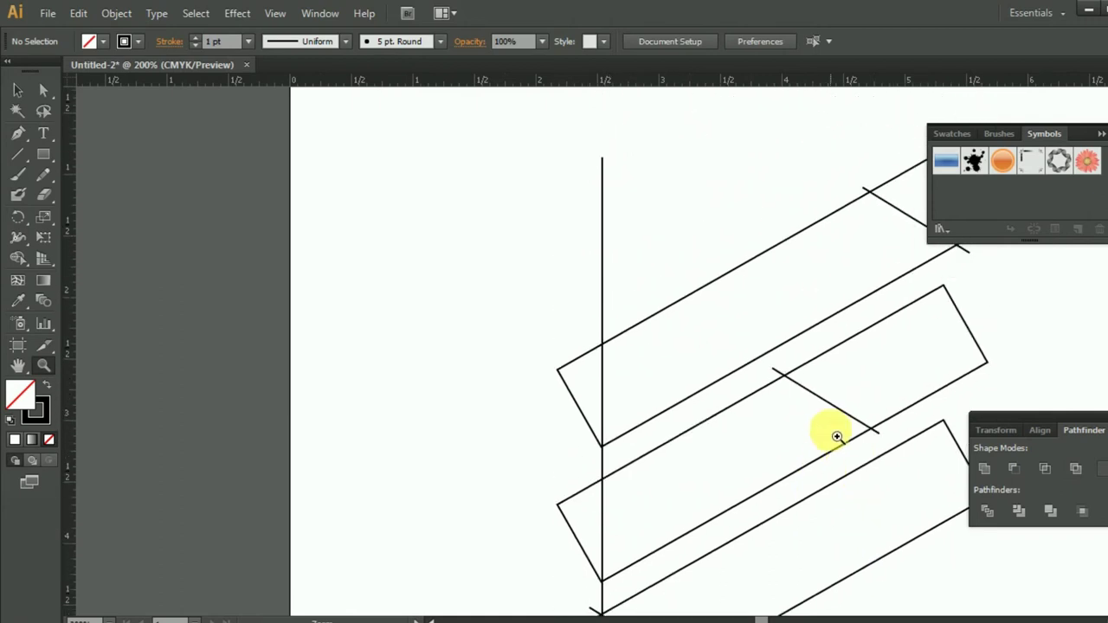
{"action": "scroll", "coordinate": [766, 411], "scroll_direction": "down", "scroll_amount": 3}
{"action": "scroll", "coordinate": [698, 358], "scroll_direction": "down", "scroll_amount": 1}
{"action": "left_click", "coordinate": [673, 337], "text": "alt"}
{"action": "left_click", "coordinate": [680, 344], "text": "alt"}
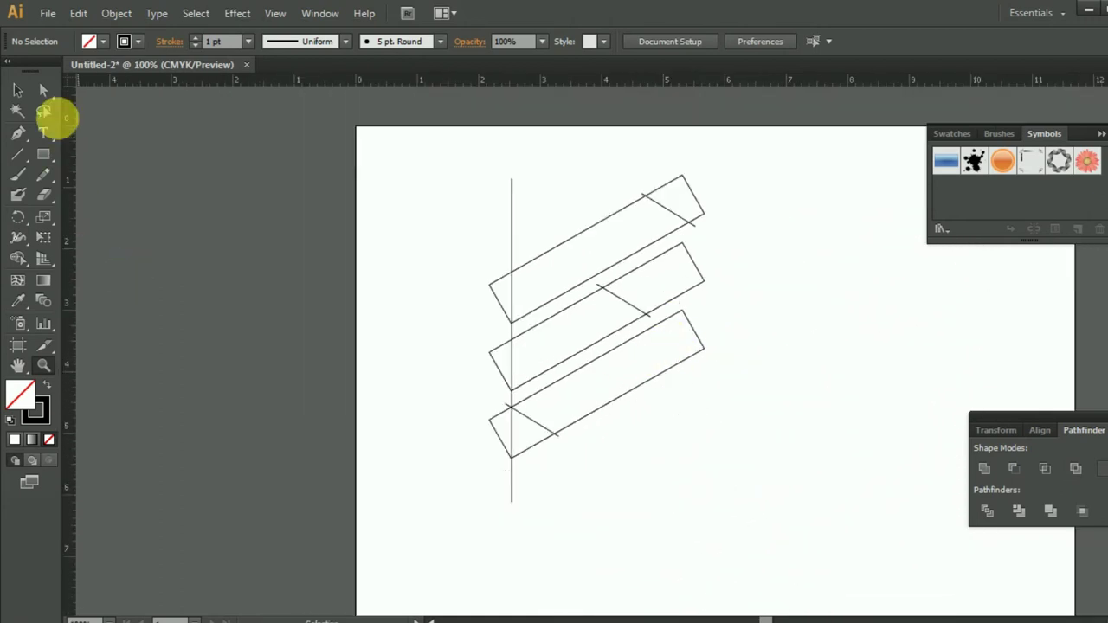
{"action": "left_click_drag", "start_coordinate": [662, 440], "coordinate": [474, 443]}
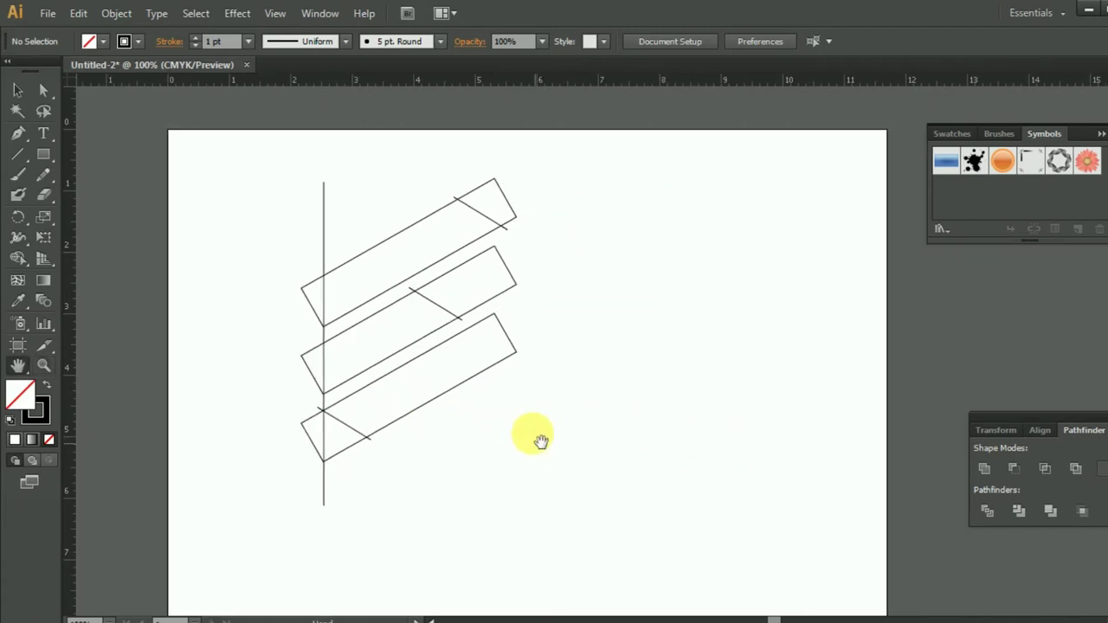
{"action": "left_click", "coordinate": [12, 91]}
{"action": "left_click", "coordinate": [18, 154]}
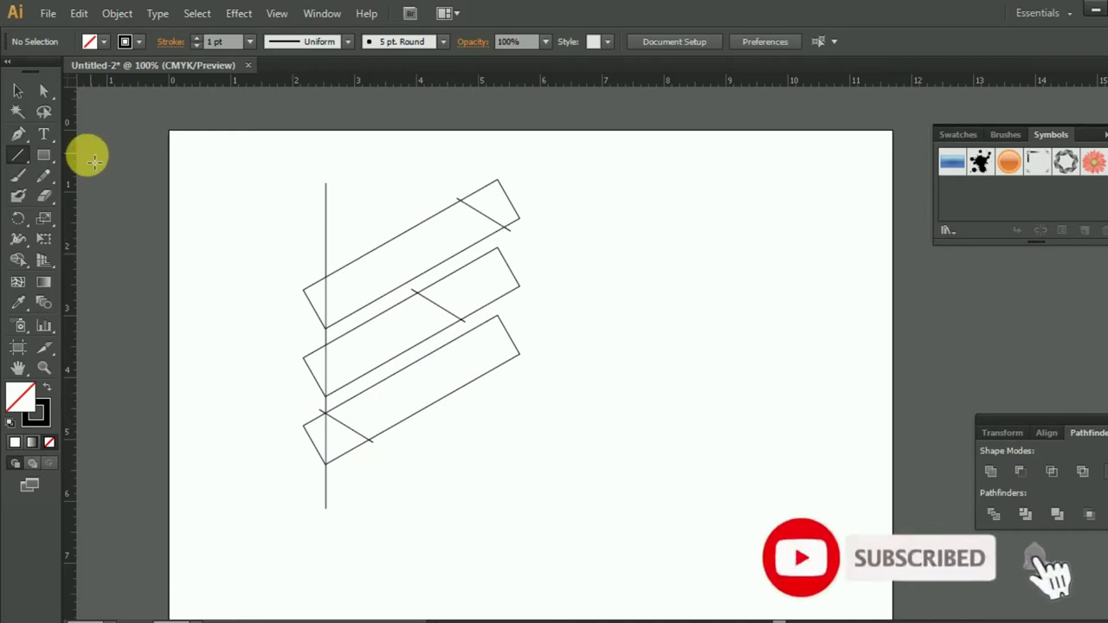
{"action": "left_click", "coordinate": [44, 367]}
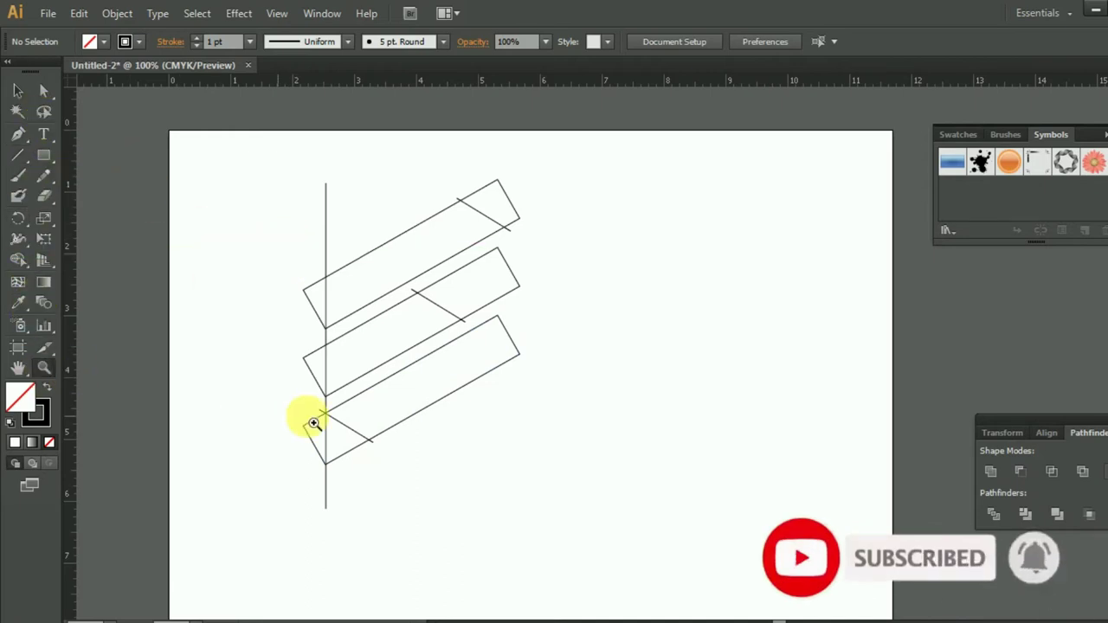
{"action": "left_click", "coordinate": [316, 416]}
Step: Draw a short vertical line inside the bottom bar, rising from where its diagonal meets the lower edge
{"action": "left_click_drag", "start_coordinate": [782, 421], "coordinate": [225, 486]}
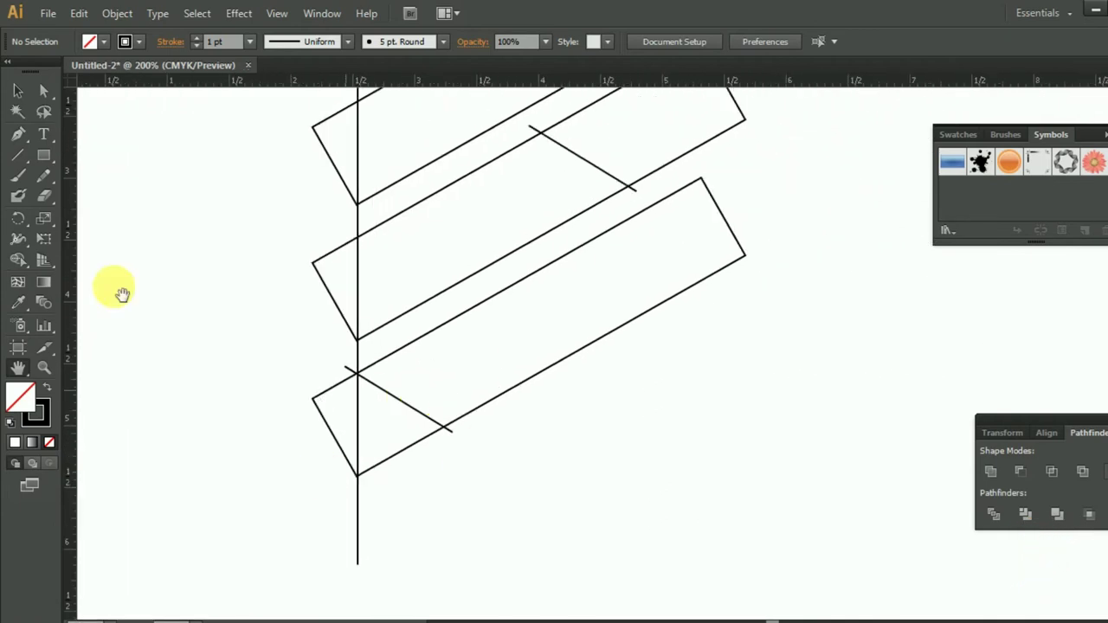
{"action": "left_click", "coordinate": [18, 156]}
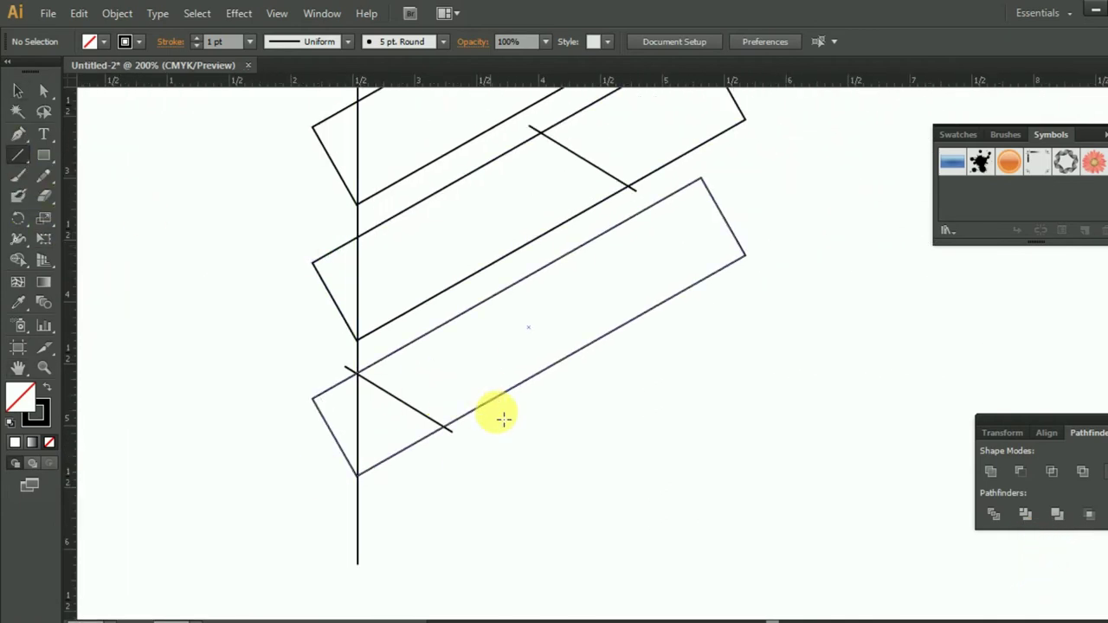
{"action": "left_click_drag", "start_coordinate": [446, 433], "coordinate": [445, 429]}
{"action": "left_click_drag", "start_coordinate": [445, 429], "coordinate": [438, 310]}
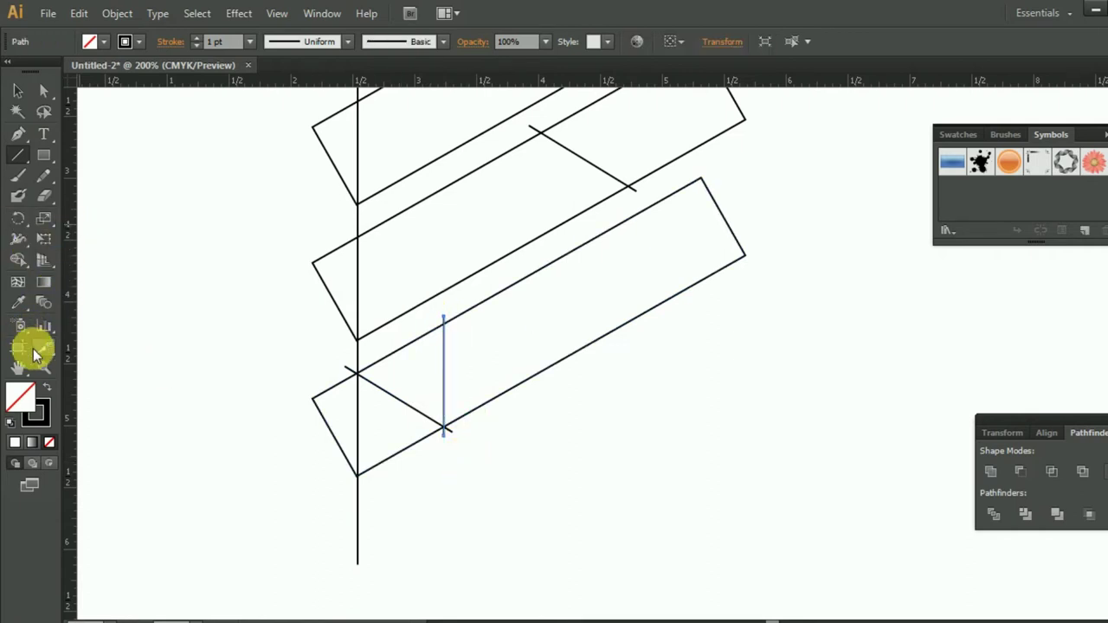
{"action": "left_click", "coordinate": [52, 372]}
{"action": "left_click", "coordinate": [476, 454]}
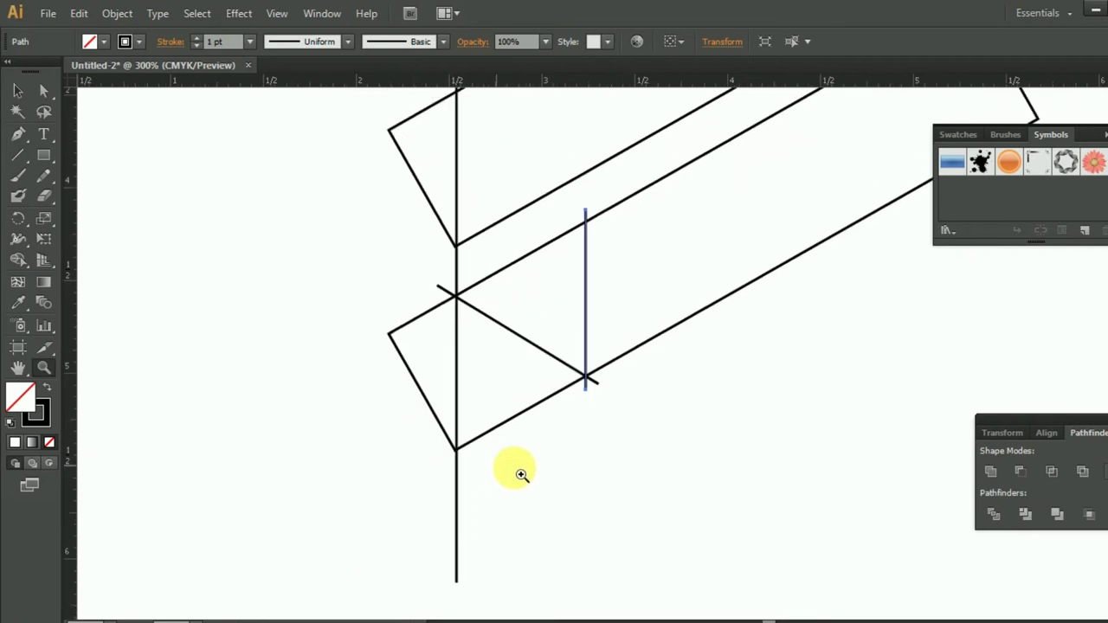
{"action": "key", "text": "ctrl+minus"}
{"action": "key", "text": "ctrl+minus"}
{"action": "key", "text": "ctrl+minus"}
{"action": "left_click_drag", "start_coordinate": [762, 391], "coordinate": [525, 429]}
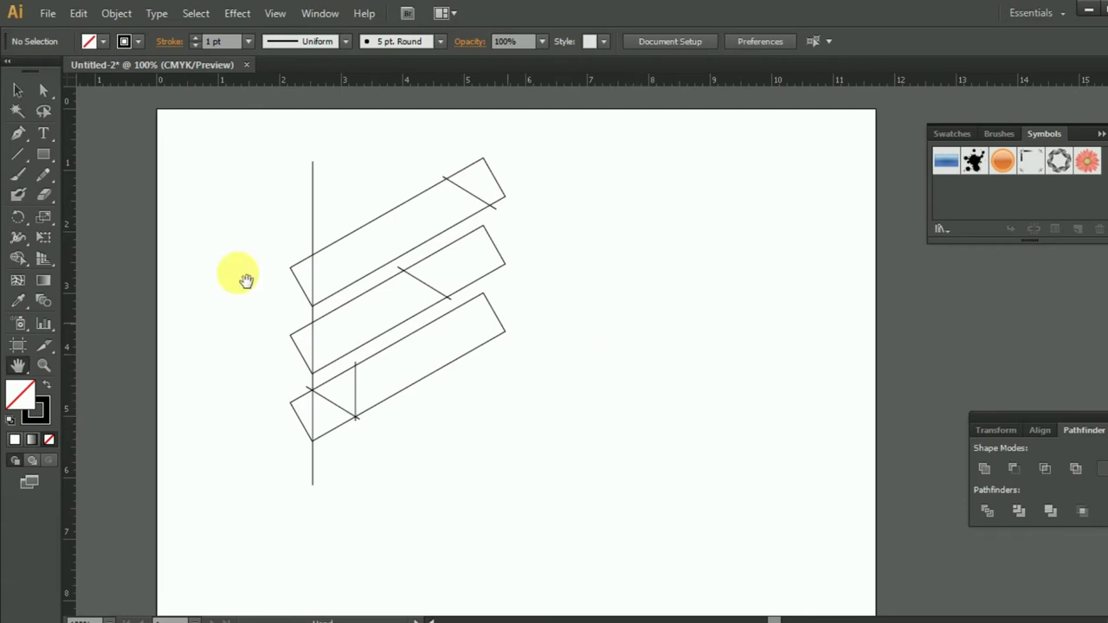
{"action": "left_click", "coordinate": [18, 90]}
Step: Split all bars and lines into separate pieces with Pathfinder Divide and ungroup them
{"action": "mouse_move", "coordinate": [235, 151]}
{"action": "left_mouse_down"}
{"action": "mouse_move", "coordinate": [543, 472]}
{"action": "mouse_move", "coordinate": [563, 477]}
{"action": "left_mouse_up"}
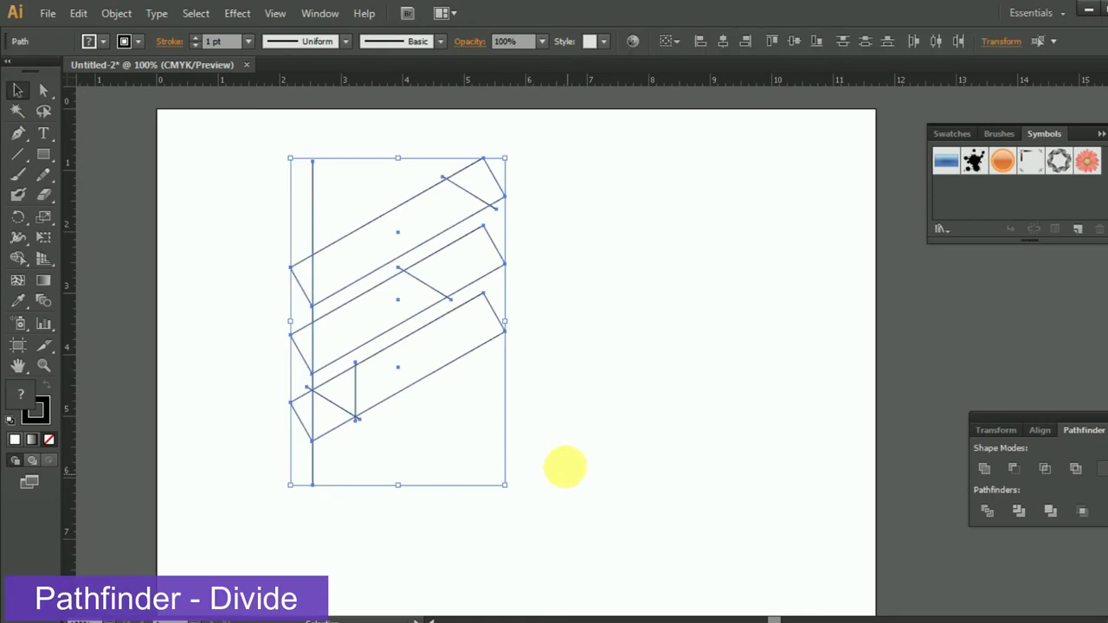
{"action": "left_click", "coordinate": [985, 512]}
{"action": "right_click", "coordinate": [438, 358]}
{"action": "left_click", "coordinate": [482, 455]}
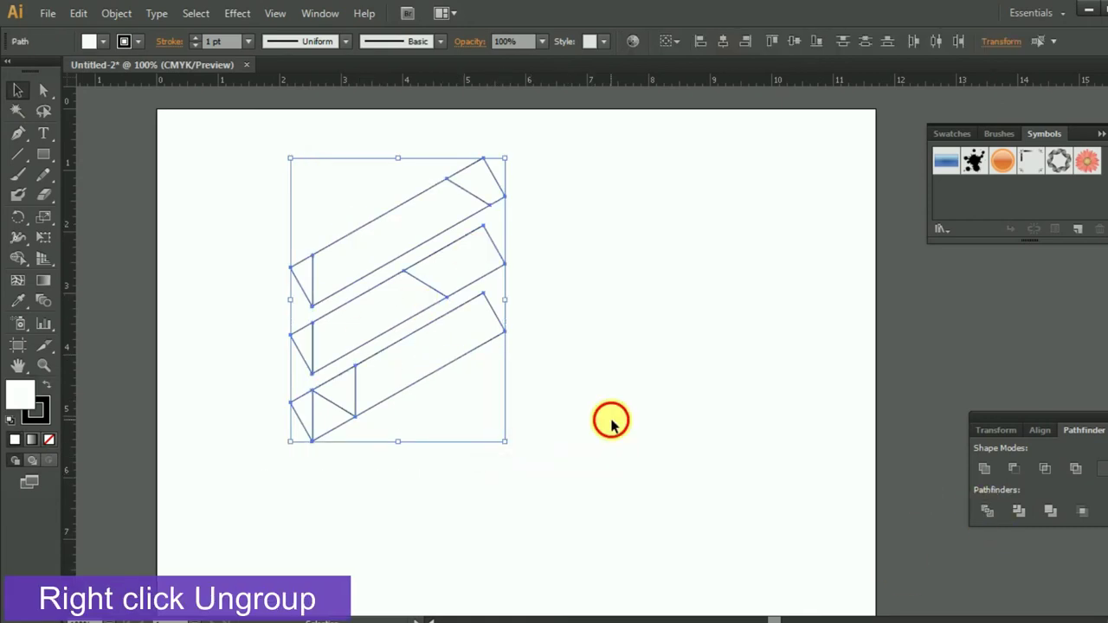
{"action": "left_click", "coordinate": [611, 422]}
Step: Delete the pieces left of the vertical line, at the bars' right ends, and the bottom-left triangle
{"action": "left_click_drag", "start_coordinate": [255, 221], "coordinate": [299, 425]}
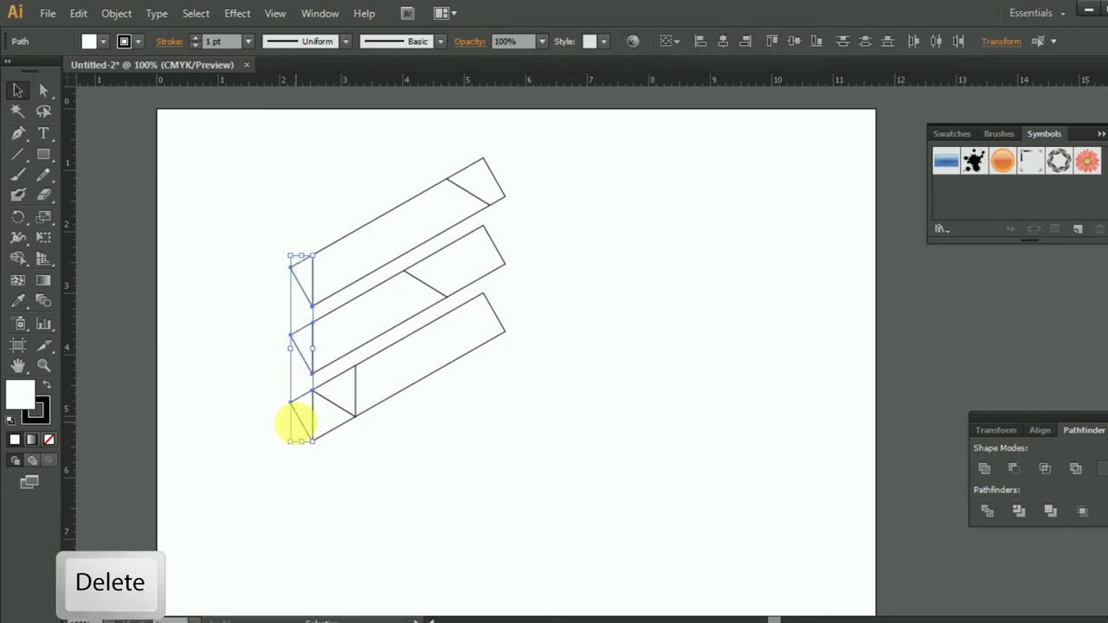
{"action": "key", "text": "Delete"}
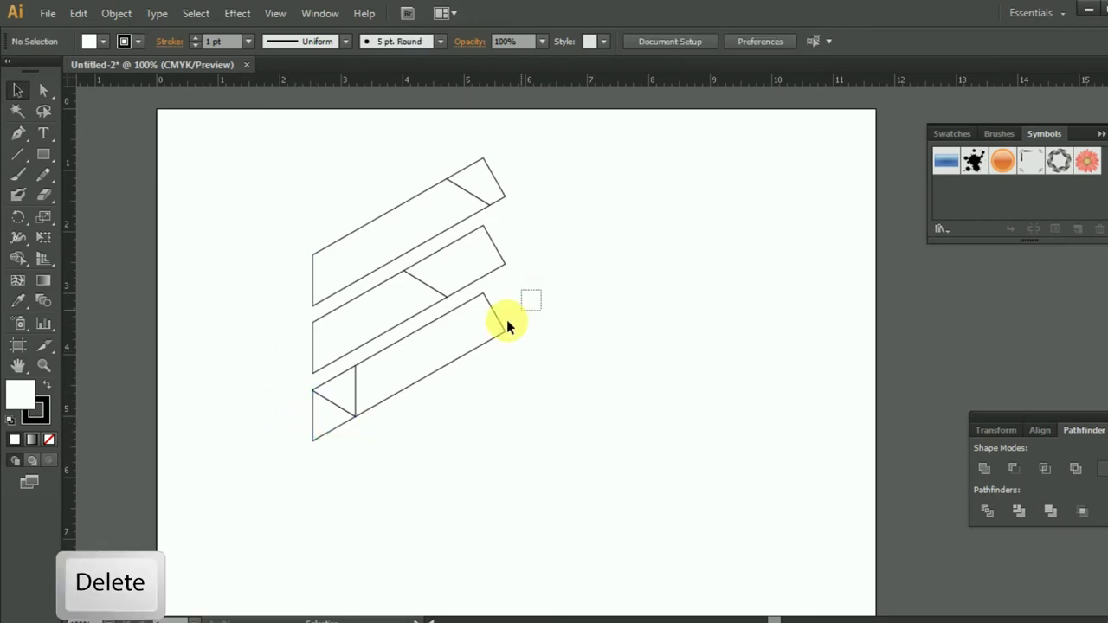
{"action": "left_click_drag", "start_coordinate": [487, 332], "coordinate": [482, 328]}
{"action": "left_click", "coordinate": [565, 323]}
{"action": "left_click_drag", "start_coordinate": [534, 157], "coordinate": [498, 371]}
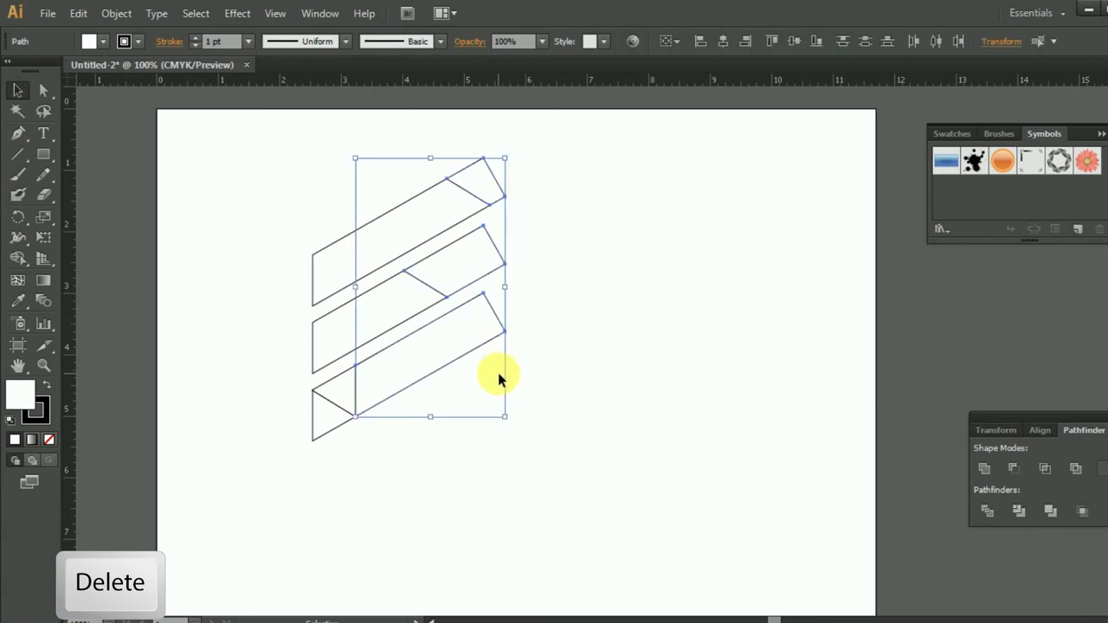
{"action": "key", "text": "Delete"}
{"action": "left_click", "coordinate": [323, 423]}
{"action": "key", "text": "Delete"}
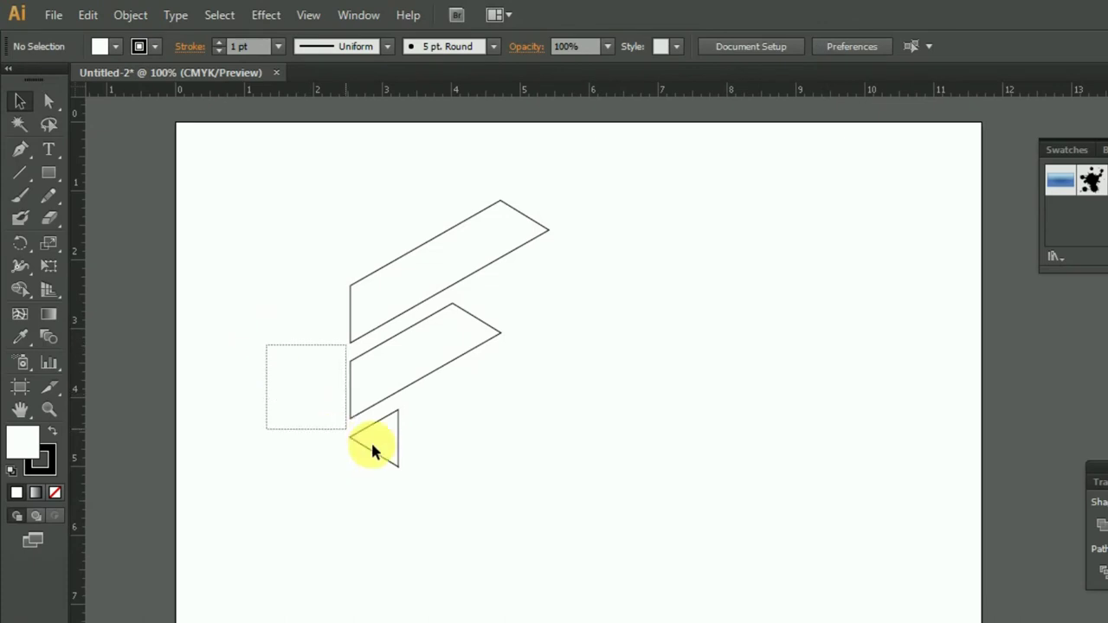
{"action": "left_click", "coordinate": [372, 450]}
{"action": "left_click", "coordinate": [115, 46]}
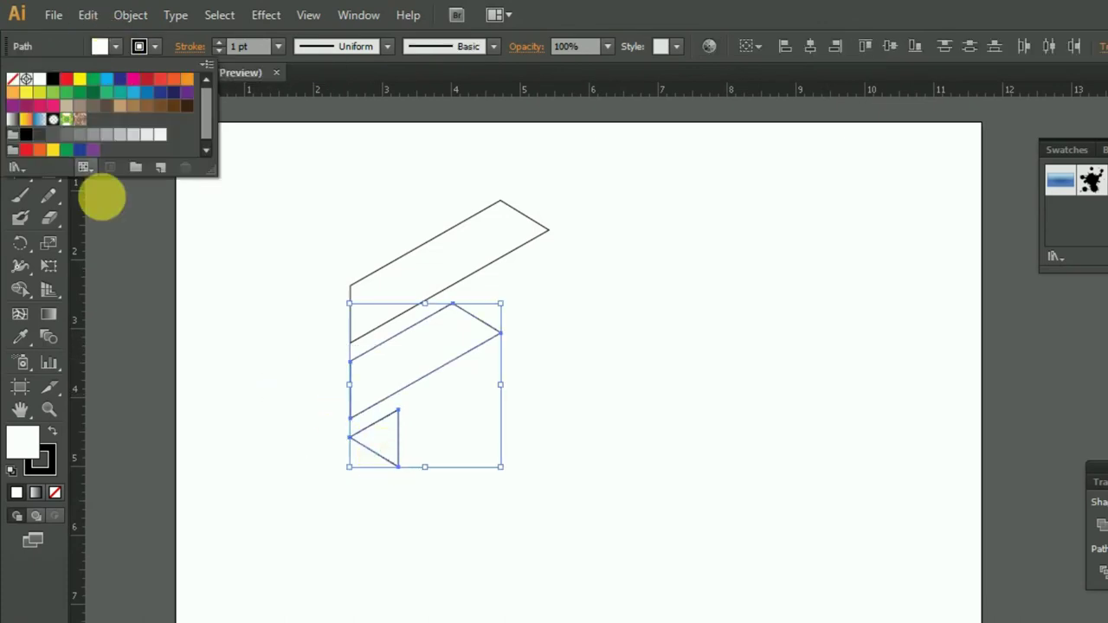
Step: Fill the middle bar and small triangle navy blue with no stroke
{"action": "left_click", "coordinate": [120, 78]}
{"action": "left_click", "coordinate": [154, 46]}
{"action": "left_click", "coordinate": [12, 79]}
{"action": "left_click", "coordinate": [264, 275]}
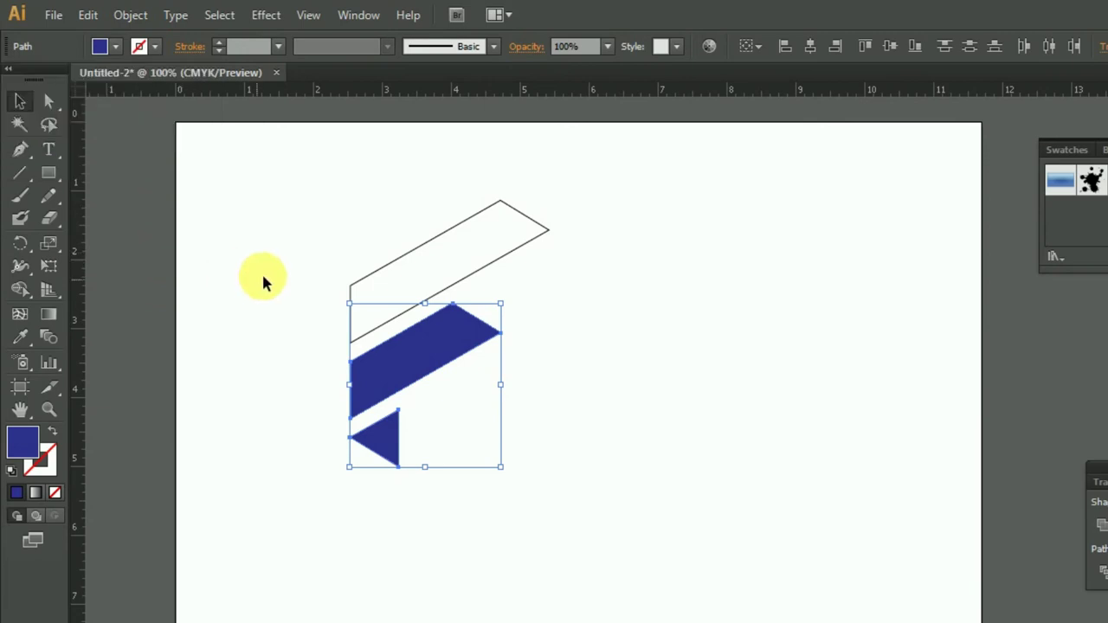
{"action": "left_click", "coordinate": [326, 161]}
Step: Fill the top bar red with no stroke
{"action": "left_click_drag", "start_coordinate": [406, 283], "coordinate": [406, 284]}
{"action": "left_click", "coordinate": [100, 46]}
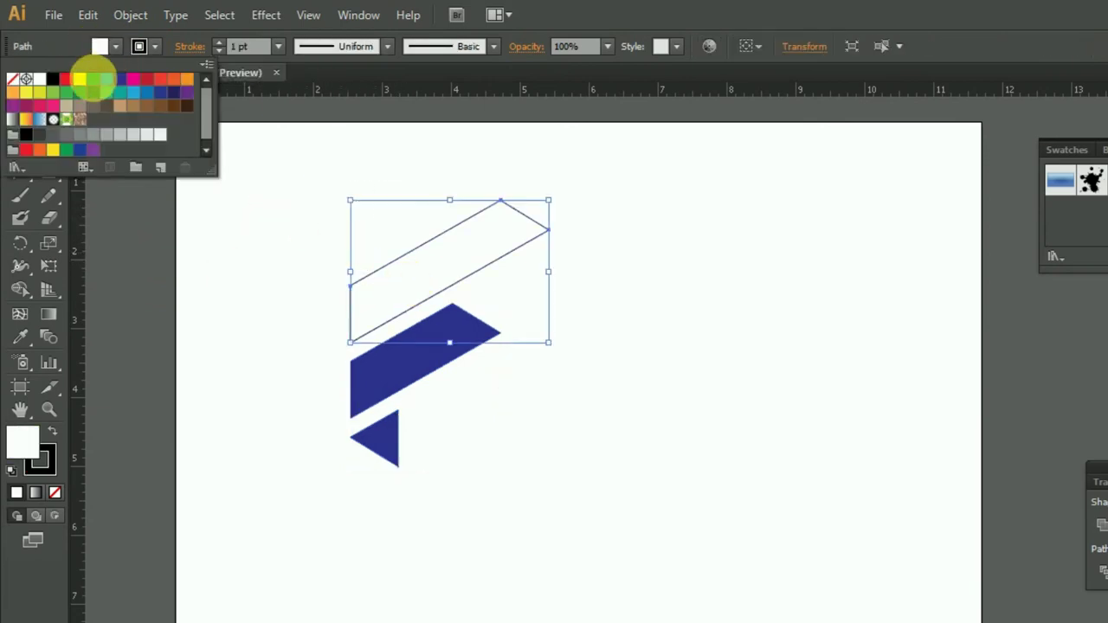
{"action": "left_click", "coordinate": [77, 81]}
{"action": "left_click", "coordinate": [149, 46]}
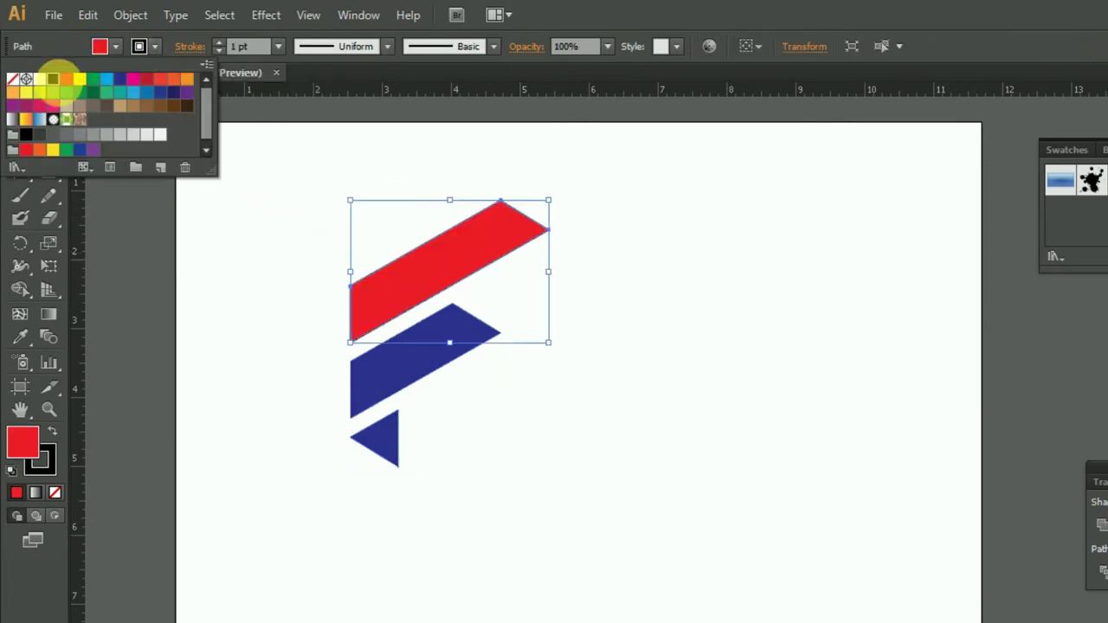
{"action": "left_click", "coordinate": [12, 79]}
{"action": "left_click", "coordinate": [240, 294]}
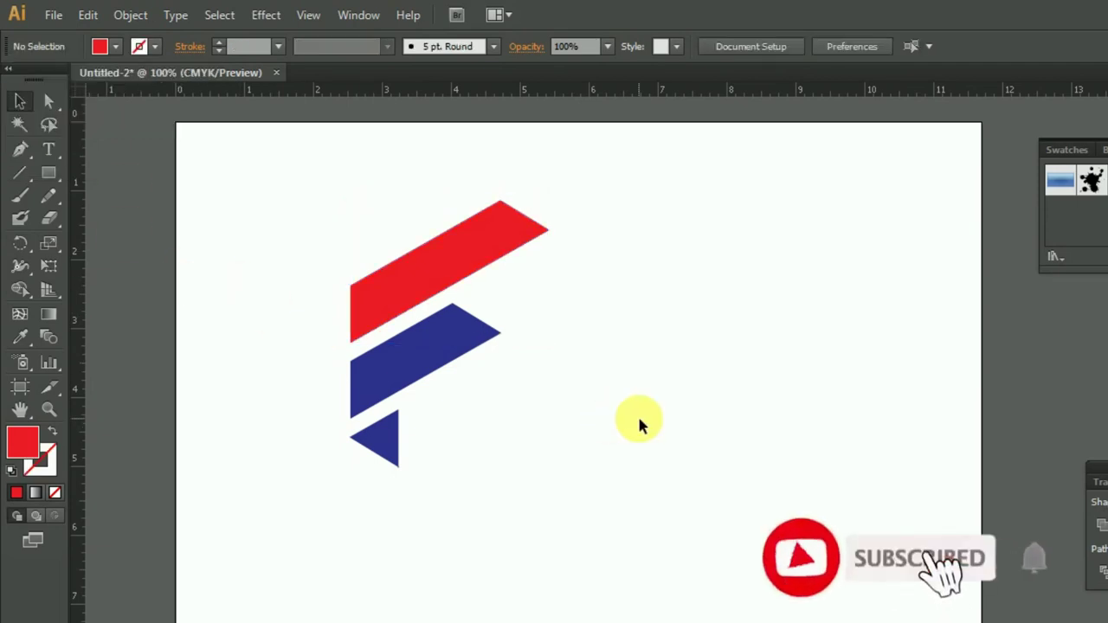
{"action": "scroll", "coordinate": [641, 424], "scroll_direction": "down", "scroll_amount": 2}
{"action": "scroll", "coordinate": [640, 425], "scroll_direction": "up", "scroll_amount": 1}
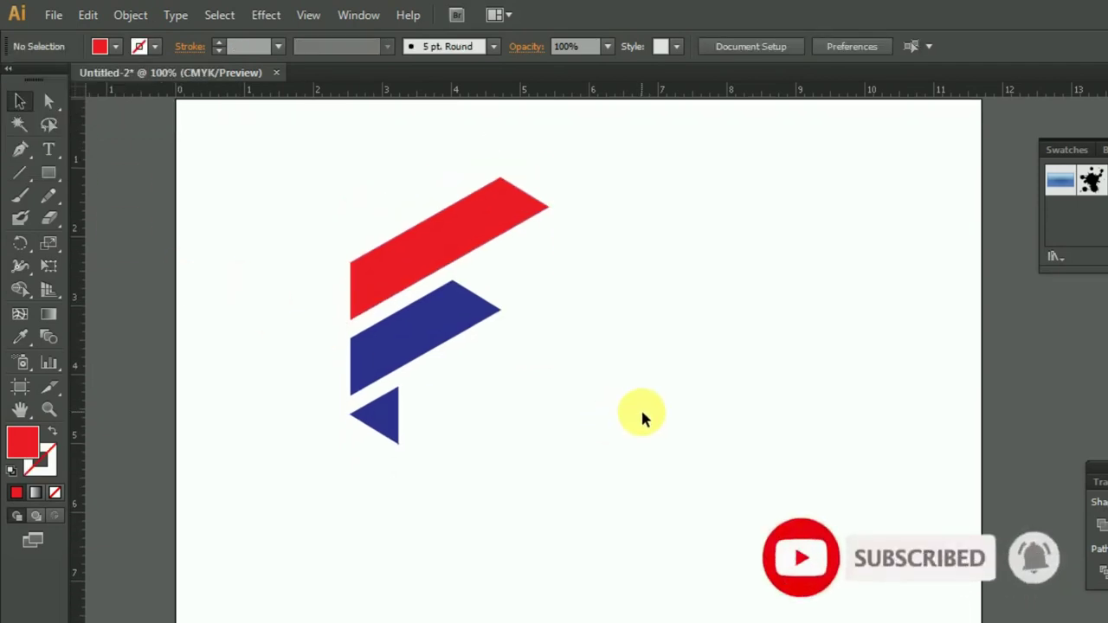
Step: Group the three F pieces with Ctrl+G, scale the mark down, and move it toward the upper left
{"action": "left_click_drag", "start_coordinate": [306, 190], "coordinate": [566, 424]}
{"action": "key", "text": "ctrl+g"}
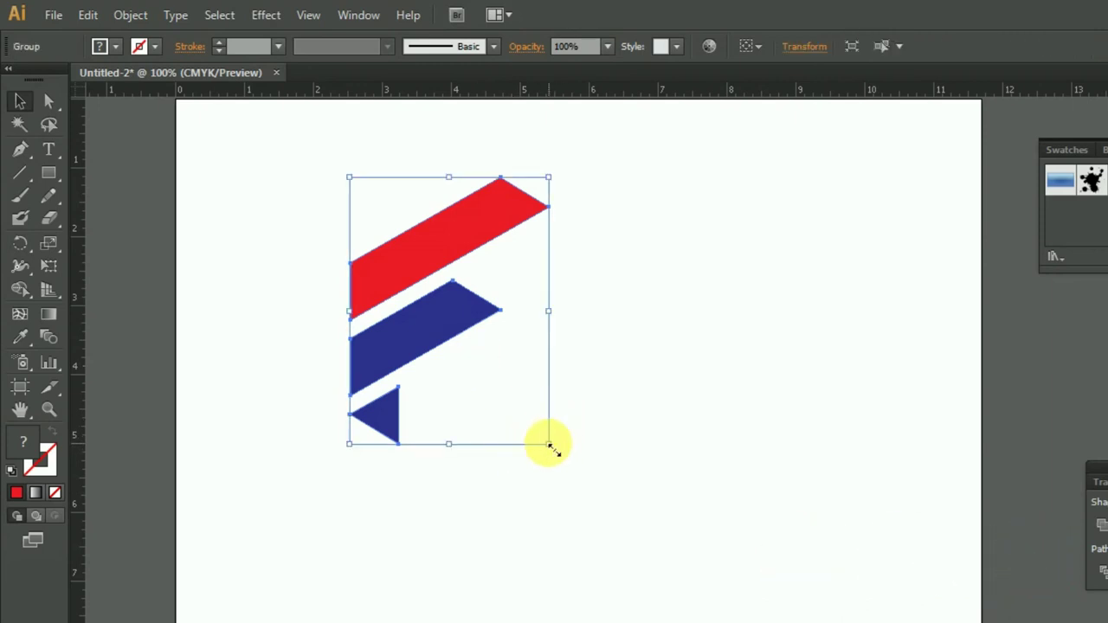
{"action": "left_click_drag", "start_coordinate": [549, 445], "coordinate": [517, 404]}
{"action": "scroll", "coordinate": [518, 409], "scroll_direction": "up", "scroll_amount": 2}
{"action": "scroll", "coordinate": [485, 433], "scroll_direction": "up", "scroll_amount": 1}
{"action": "left_click_drag", "start_coordinate": [457, 458], "coordinate": [344, 368]}
{"action": "scroll", "coordinate": [344, 368], "scroll_direction": "down", "scroll_amount": 1}
{"action": "scroll", "coordinate": [333, 386], "scroll_direction": "down", "scroll_amount": 3}
{"action": "left_click", "coordinate": [324, 399]}
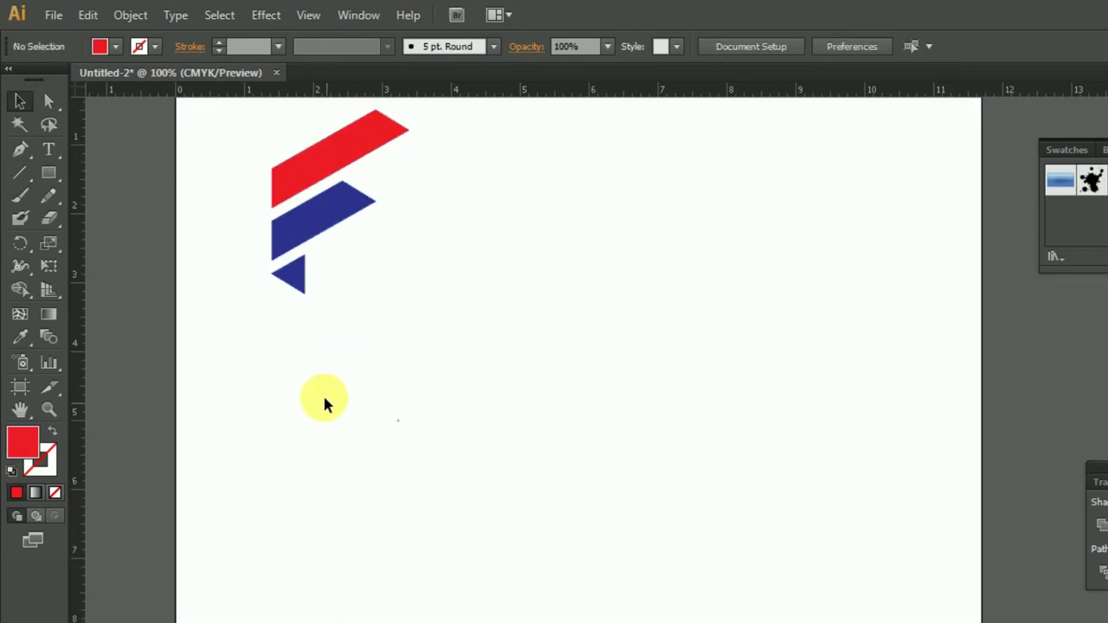
{"action": "left_click", "coordinate": [48, 149]}
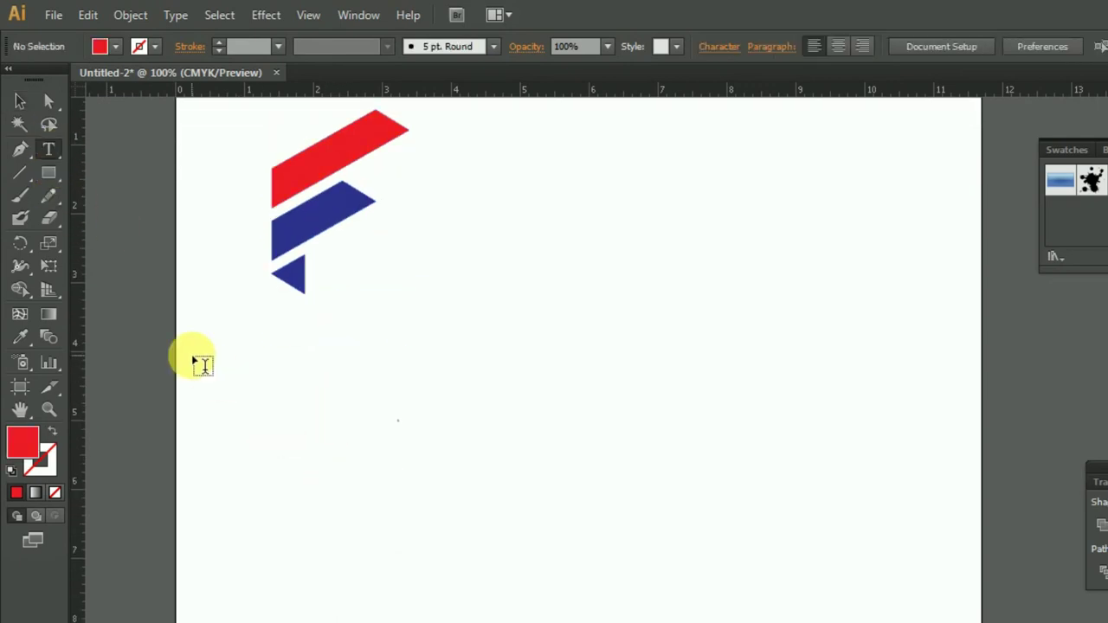
Step: Type LOGO NAME at 48 pt below the F mark
{"action": "left_click", "coordinate": [192, 353]}
{"action": "left_click", "coordinate": [904, 46]}
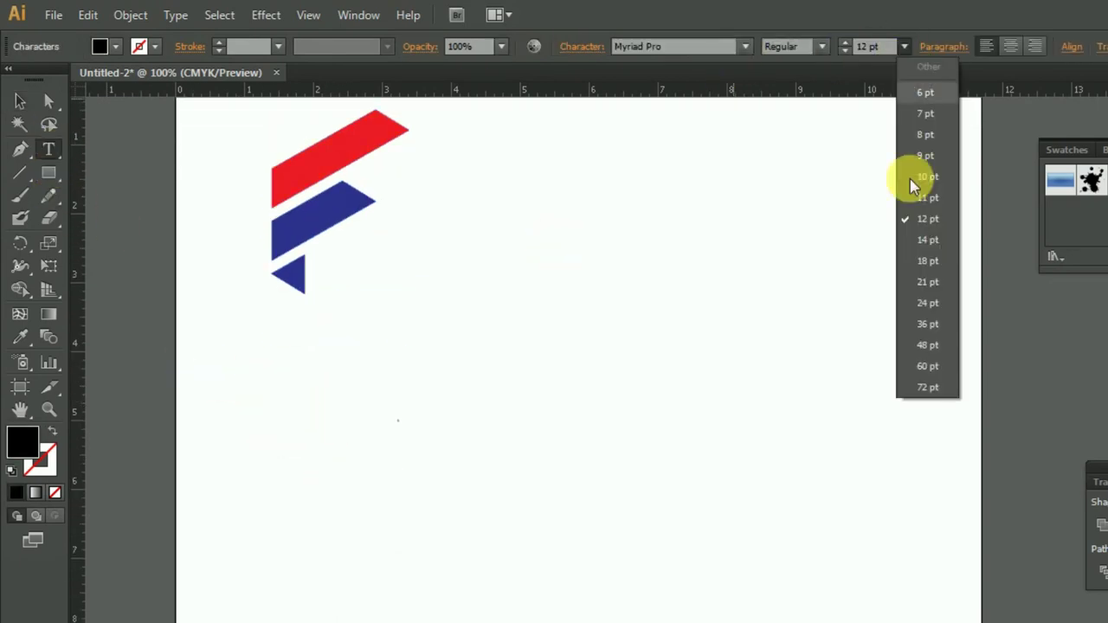
{"action": "left_click", "coordinate": [928, 345]}
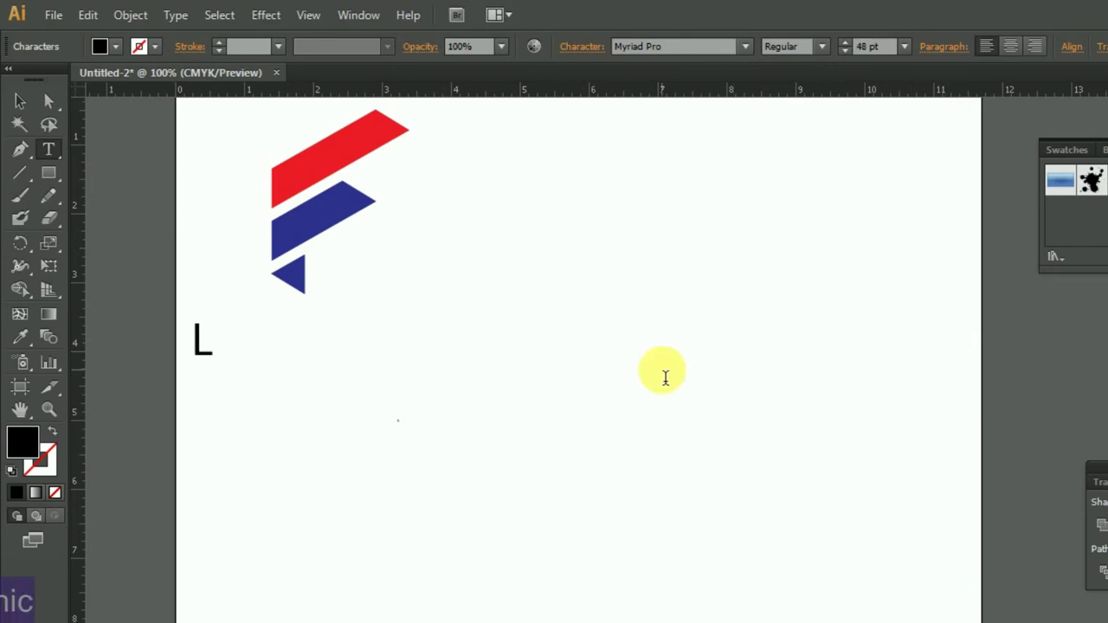
{"action": "type", "text": "OGO NAME"}
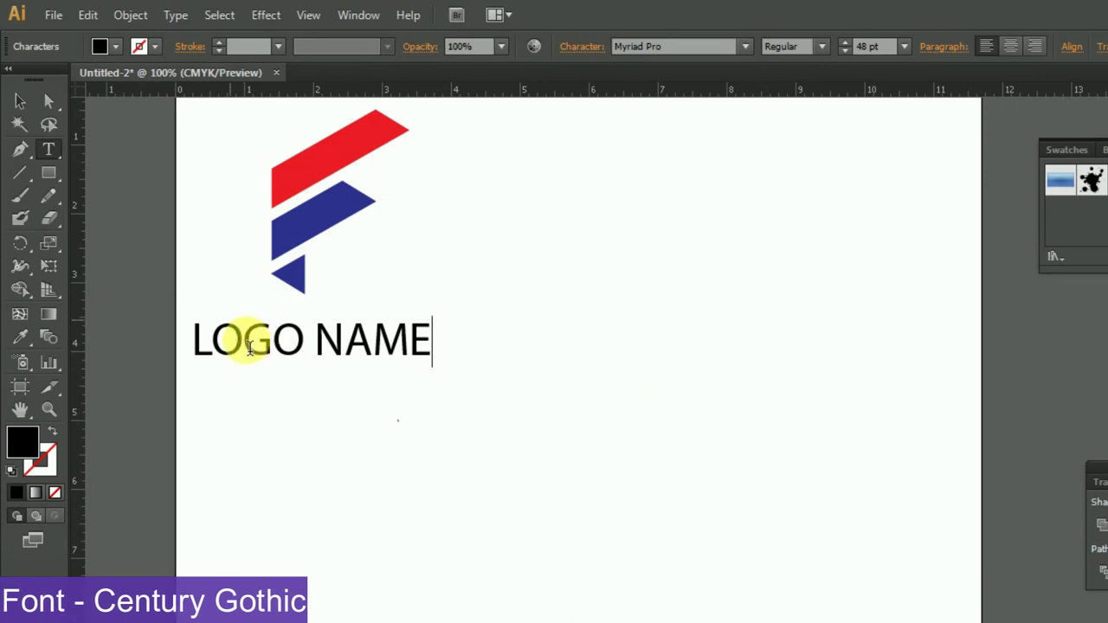
Step: Align LOGO NAME directly under the F mark and set it in Century Gothic
{"action": "left_click", "coordinate": [29, 102]}
{"action": "left_click_drag", "start_coordinate": [308, 358], "coordinate": [297, 338]}
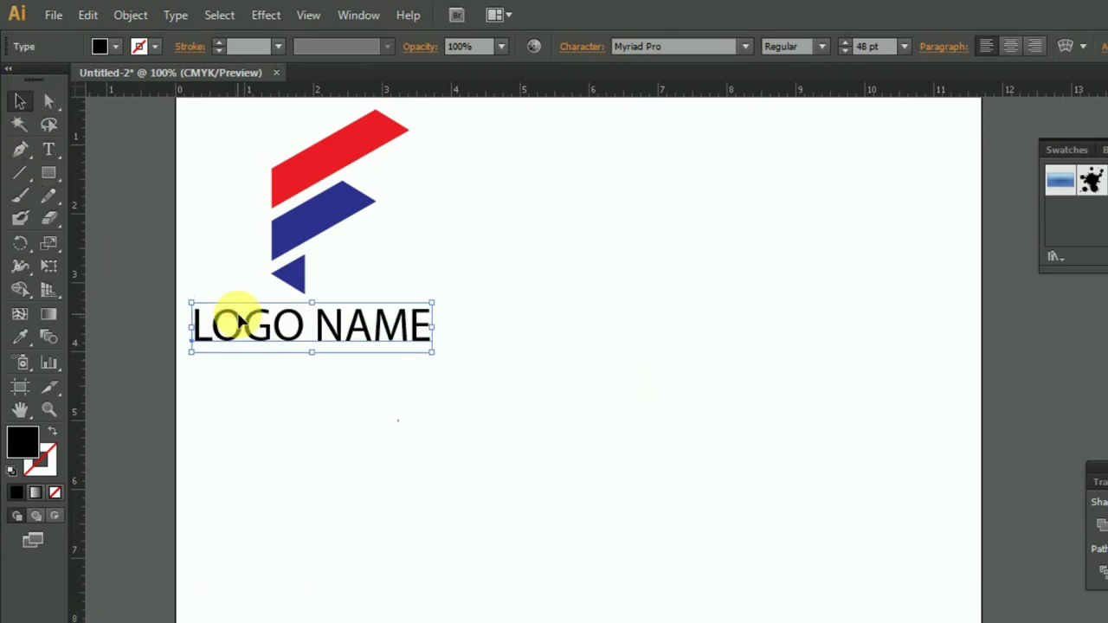
{"action": "left_click_drag", "start_coordinate": [285, 178], "coordinate": [306, 185]}
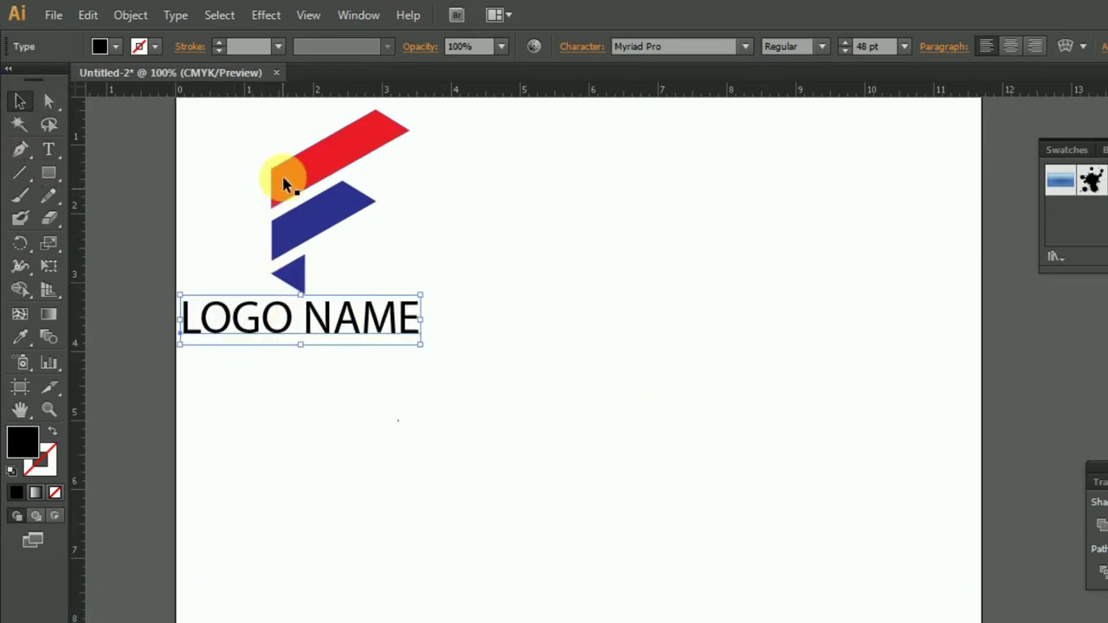
{"action": "mouse_move", "coordinate": [288, 327]}
{"action": "left_mouse_down"}
{"action": "mouse_move", "coordinate": [312, 327]}
{"action": "mouse_move", "coordinate": [297, 327]}
{"action": "left_mouse_up"}
{"action": "type", "text": "Century Gothic"}
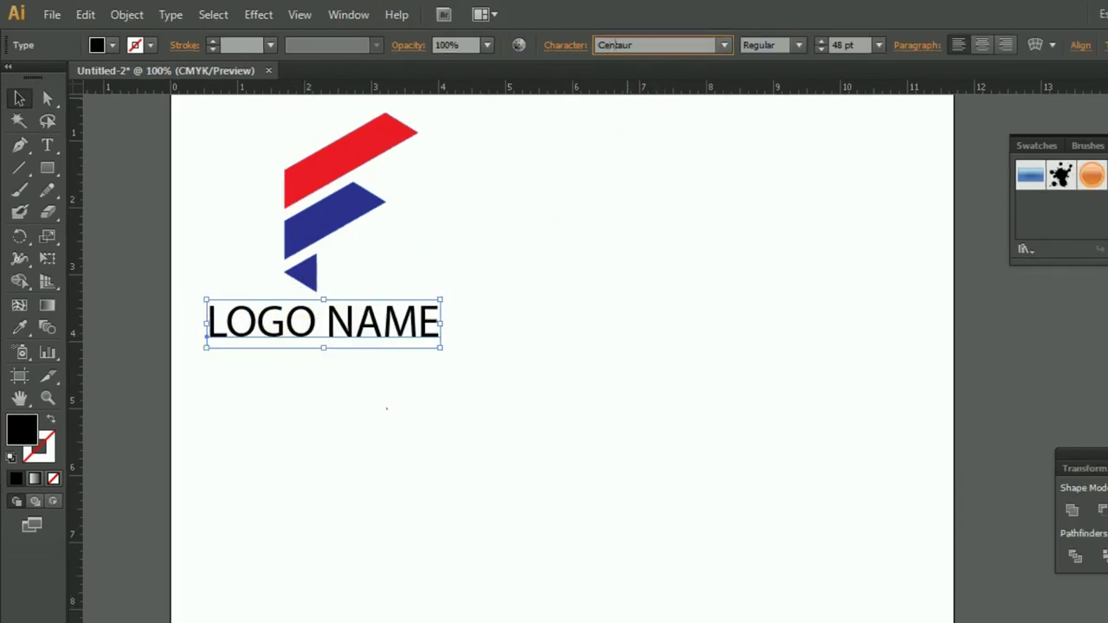
{"action": "key", "text": "Return"}
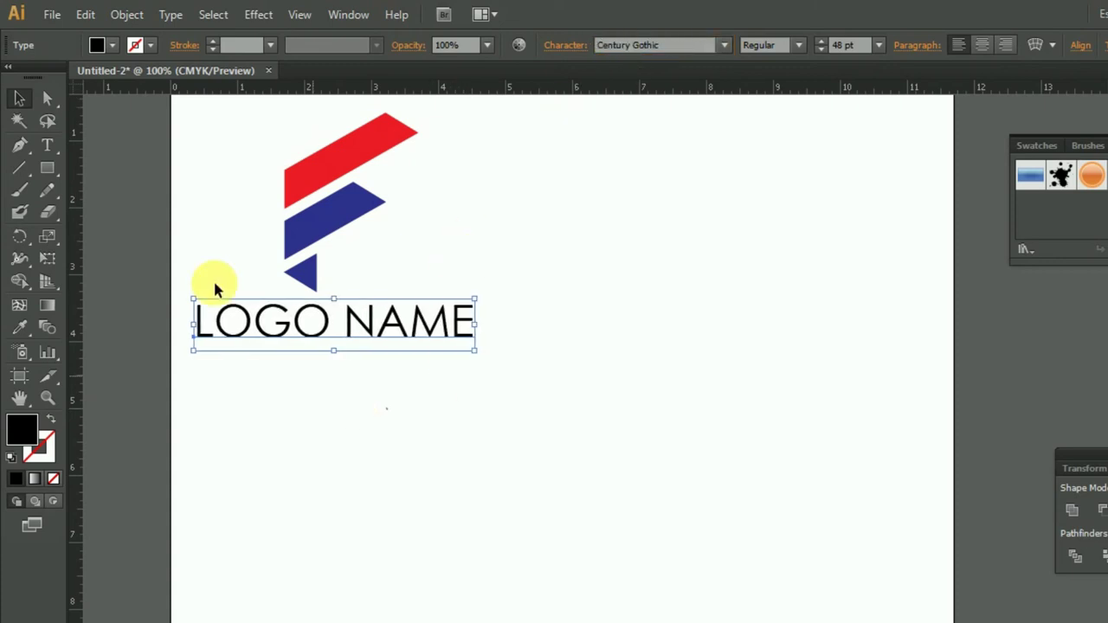
{"action": "left_click", "coordinate": [47, 146]}
{"action": "left_click", "coordinate": [224, 407]}
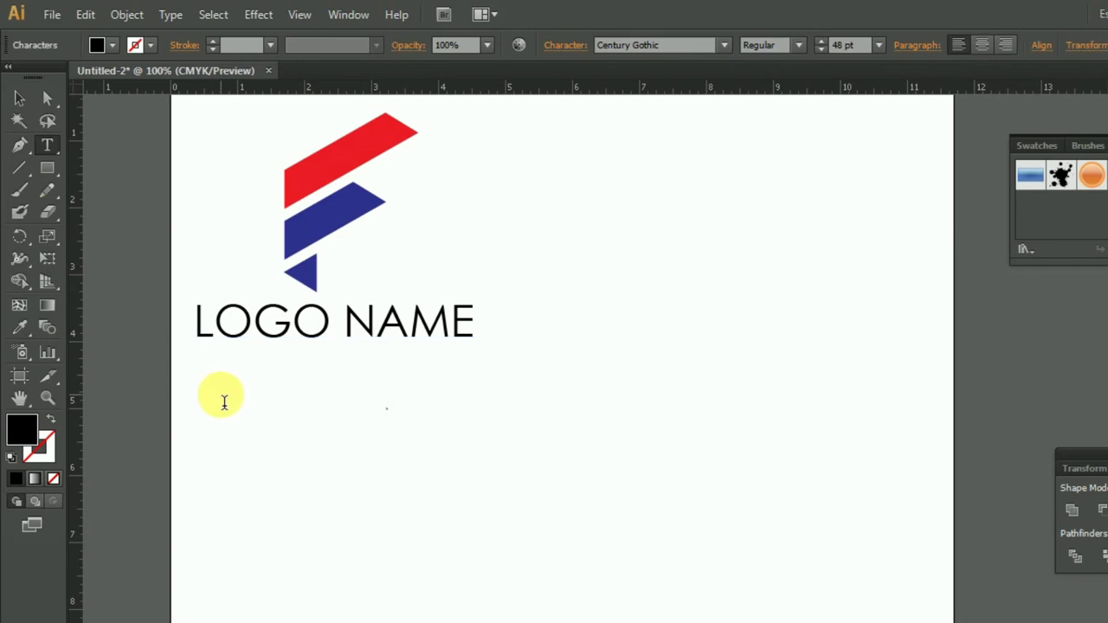
Step: Type SLOGAN beneath LOGO NAME at 24 pt with tracking set to 100
{"action": "type", "text": "SLOGAN"}
{"action": "left_click", "coordinate": [19, 97]}
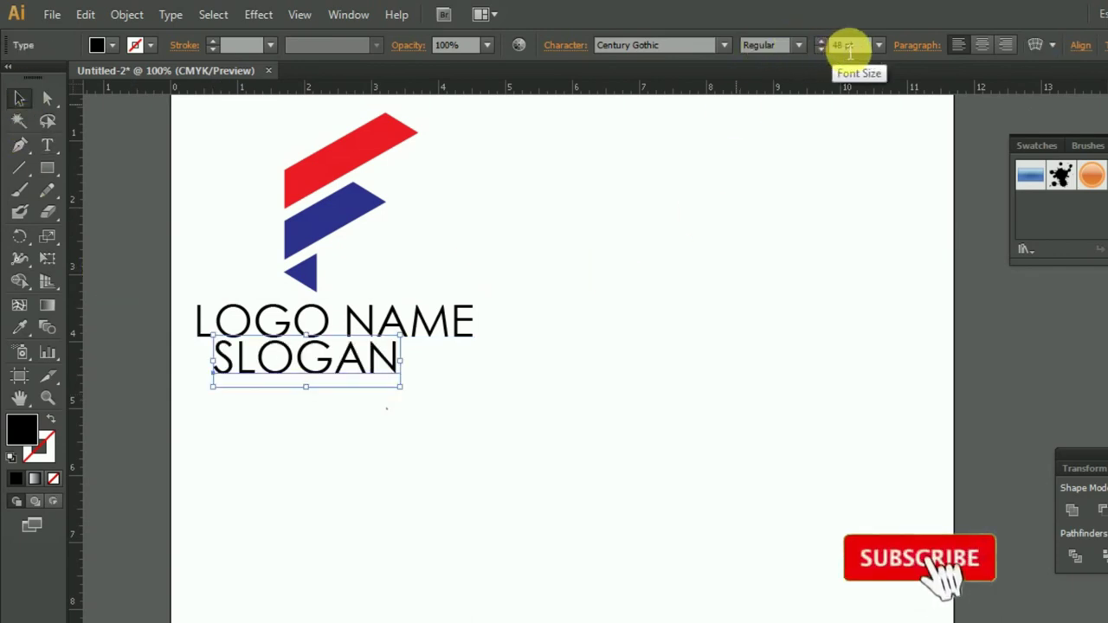
{"action": "left_click", "coordinate": [878, 45]}
{"action": "left_click", "coordinate": [905, 303]}
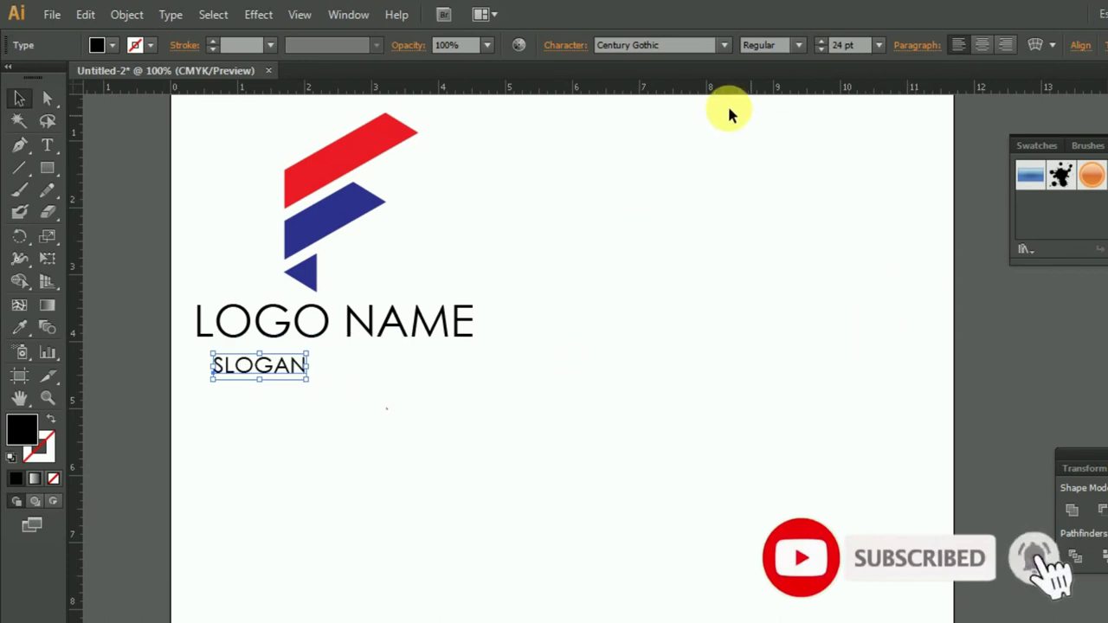
{"action": "left_click", "coordinate": [567, 45]}
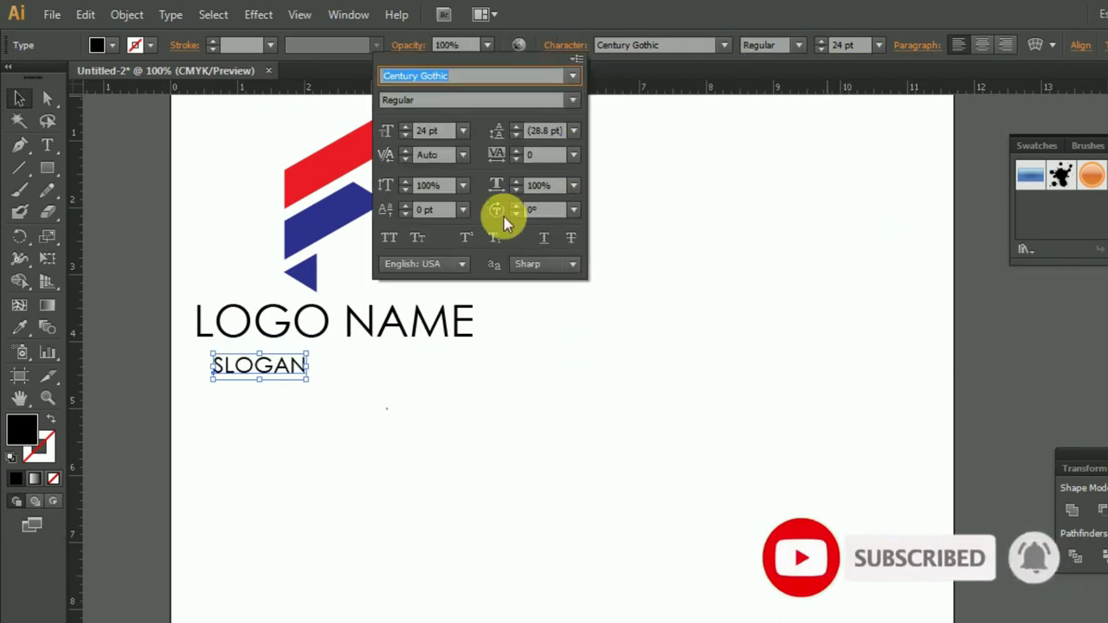
{"action": "type", "text": "100"}
{"action": "key", "text": "Return"}
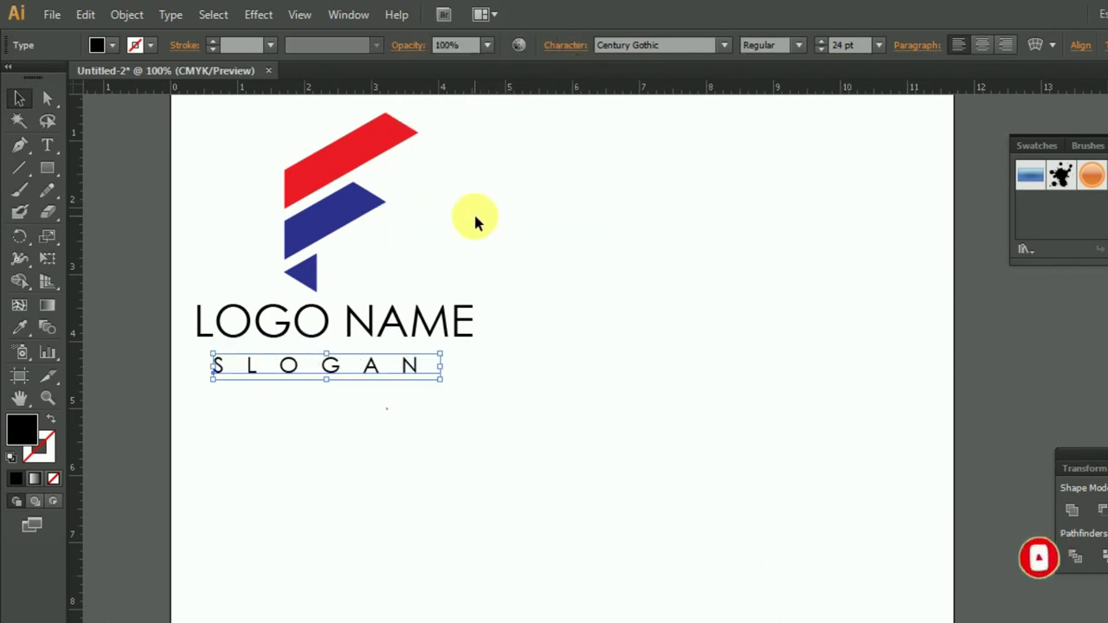
{"action": "left_click", "coordinate": [587, 337]}
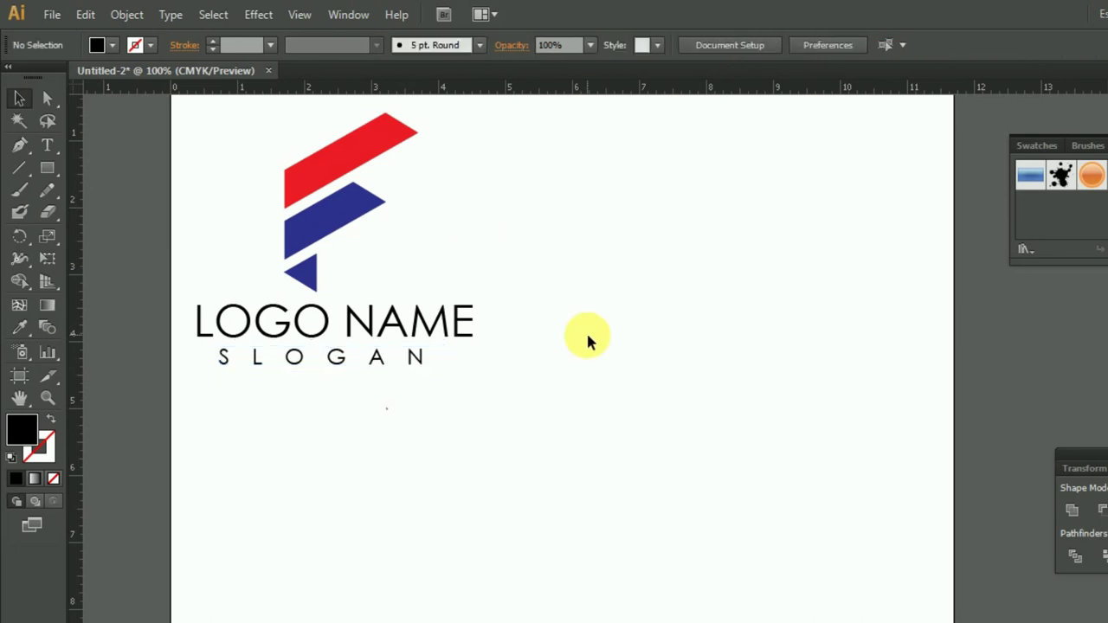
{"action": "mouse_move", "coordinate": [195, 128]}
{"action": "left_mouse_down"}
{"action": "mouse_move", "coordinate": [447, 387]}
{"action": "mouse_move", "coordinate": [477, 368]}
{"action": "mouse_move", "coordinate": [447, 346]}
{"action": "left_mouse_up"}
Step: Scale the logo down slightly, duplicate it to the right, and ungroup the copy's F mark
{"action": "left_click", "coordinate": [562, 407]}
{"action": "mouse_move", "coordinate": [248, 154]}
{"action": "left_mouse_down"}
{"action": "mouse_move", "coordinate": [433, 344]}
{"action": "mouse_move", "coordinate": [801, 325]}
{"action": "left_mouse_up"}
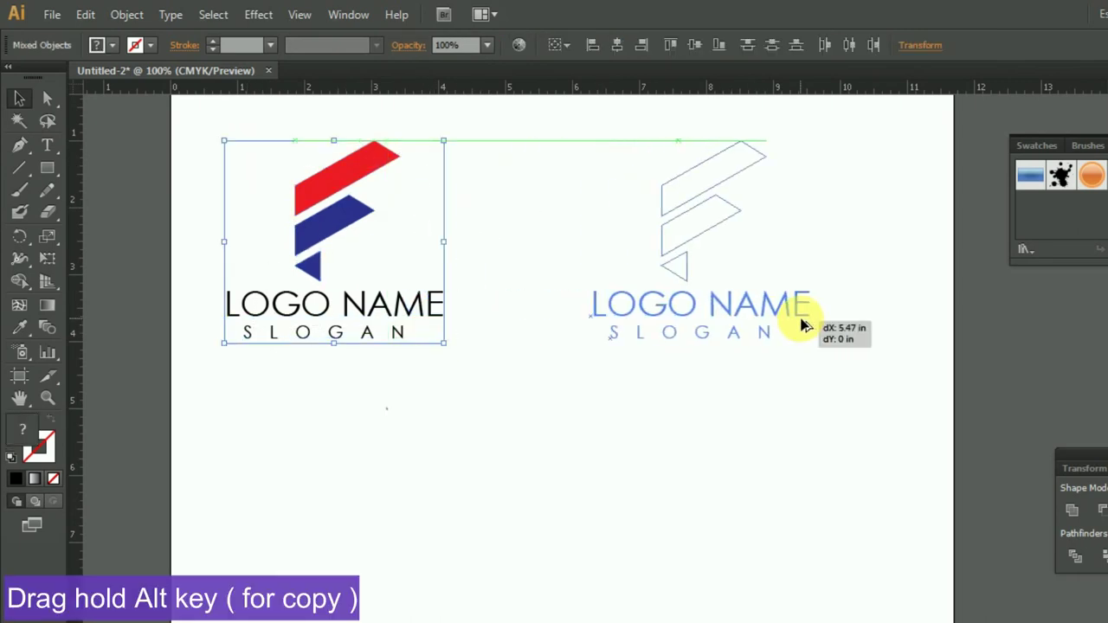
{"action": "left_click", "coordinate": [776, 391]}
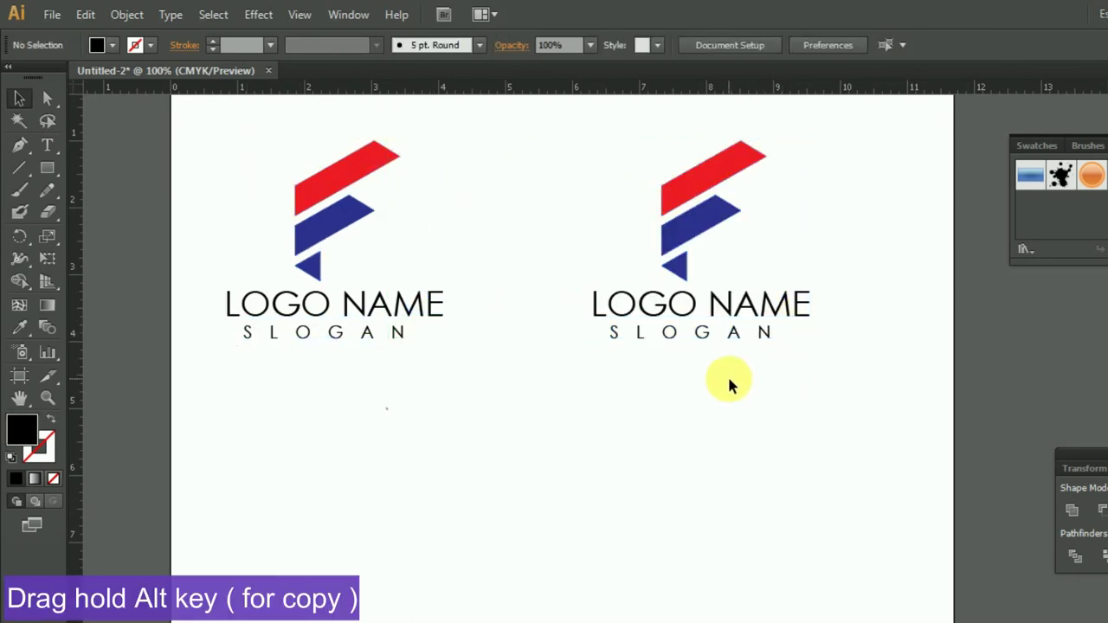
{"action": "left_click", "coordinate": [702, 216]}
{"action": "right_click", "coordinate": [698, 208]}
{"action": "left_click", "coordinate": [744, 334]}
{"action": "left_click", "coordinate": [835, 216]}
Step: Try green and magenta fills on the copy's middle bar
{"action": "left_click", "coordinate": [710, 226]}
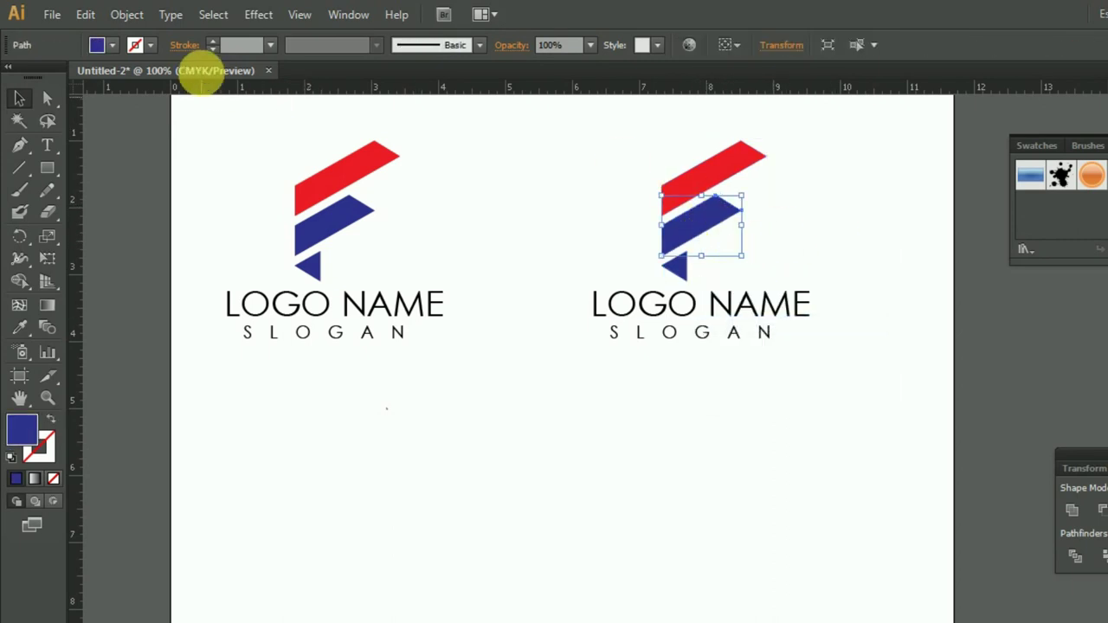
{"action": "left_click", "coordinate": [114, 45]}
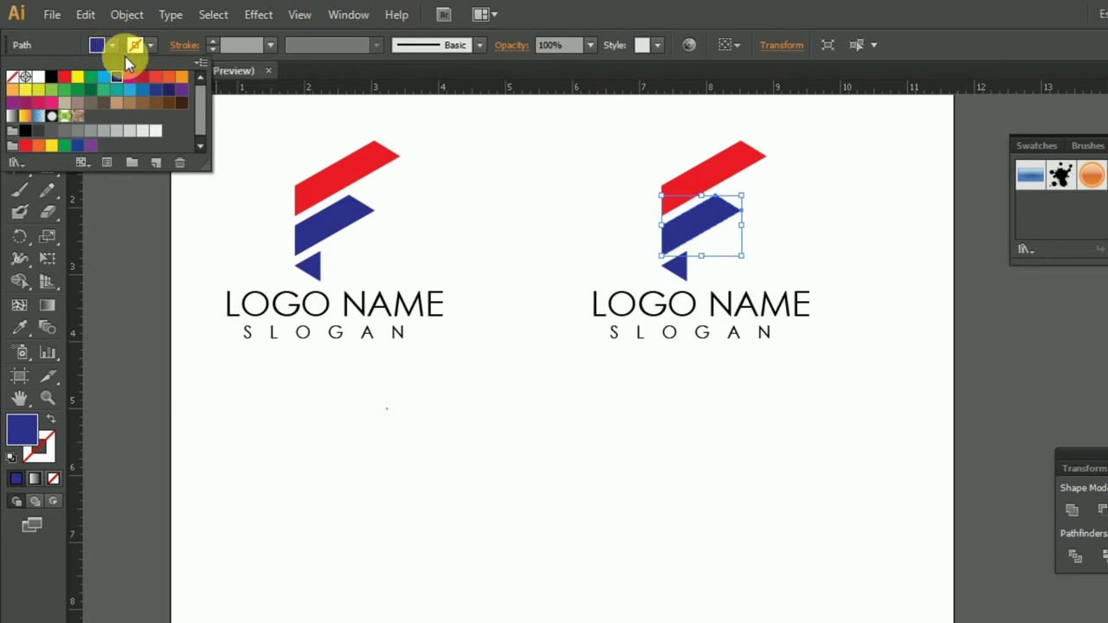
{"action": "left_click", "coordinate": [94, 78]}
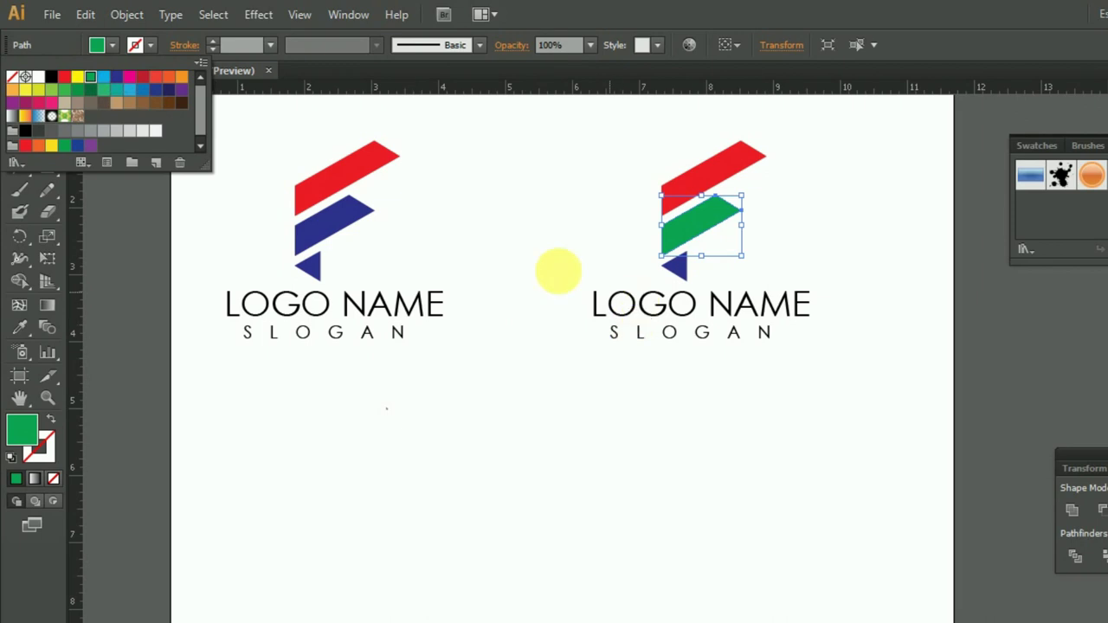
{"action": "left_click", "coordinate": [130, 80]}
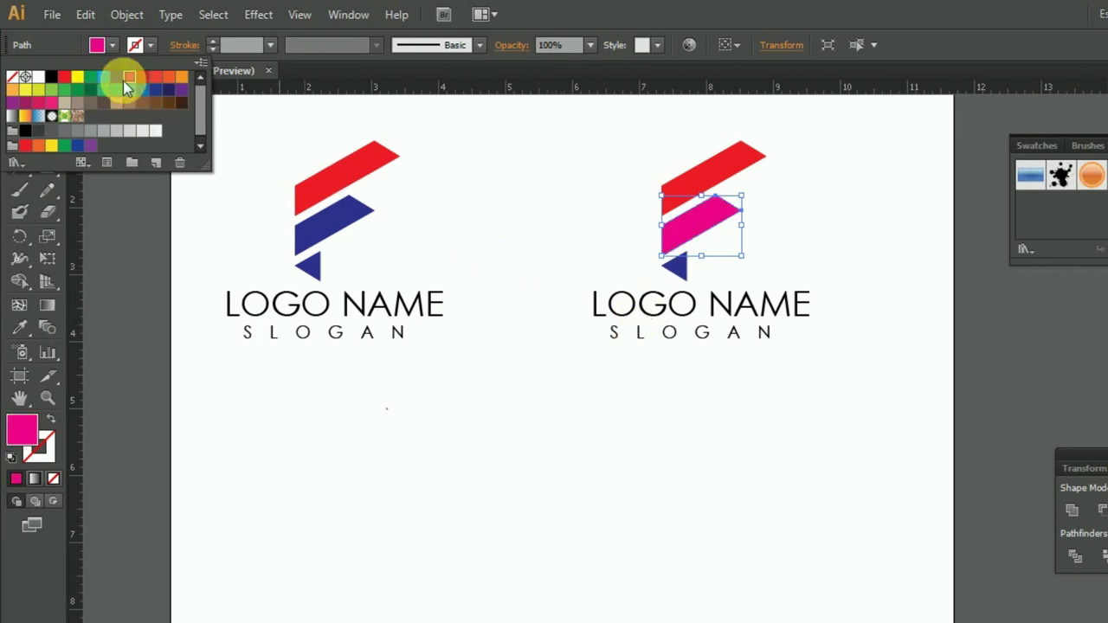
{"action": "left_click", "coordinate": [693, 156]}
Step: Fill the copy's top bar with Black
{"action": "left_click", "coordinate": [715, 161]}
{"action": "left_click", "coordinate": [97, 45]}
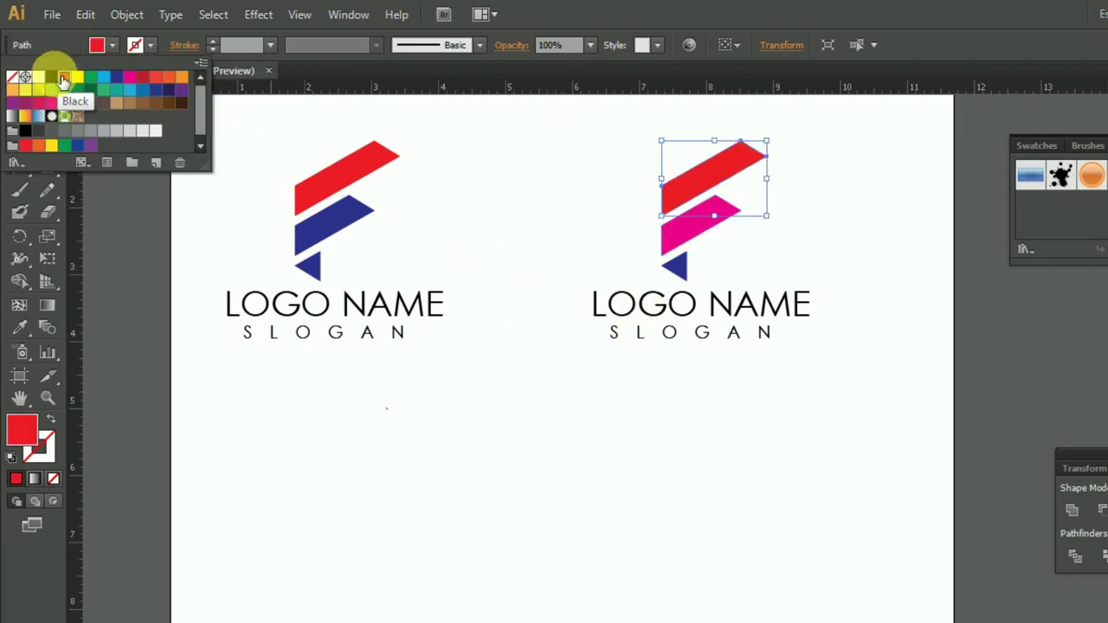
{"action": "left_click", "coordinate": [62, 80]}
{"action": "left_click", "coordinate": [693, 238]}
Step: Fill the copy's middle bar and bottom triangle with Cyan, then deselect
{"action": "left_click", "coordinate": [697, 232]}
{"action": "left_click", "coordinate": [97, 45]}
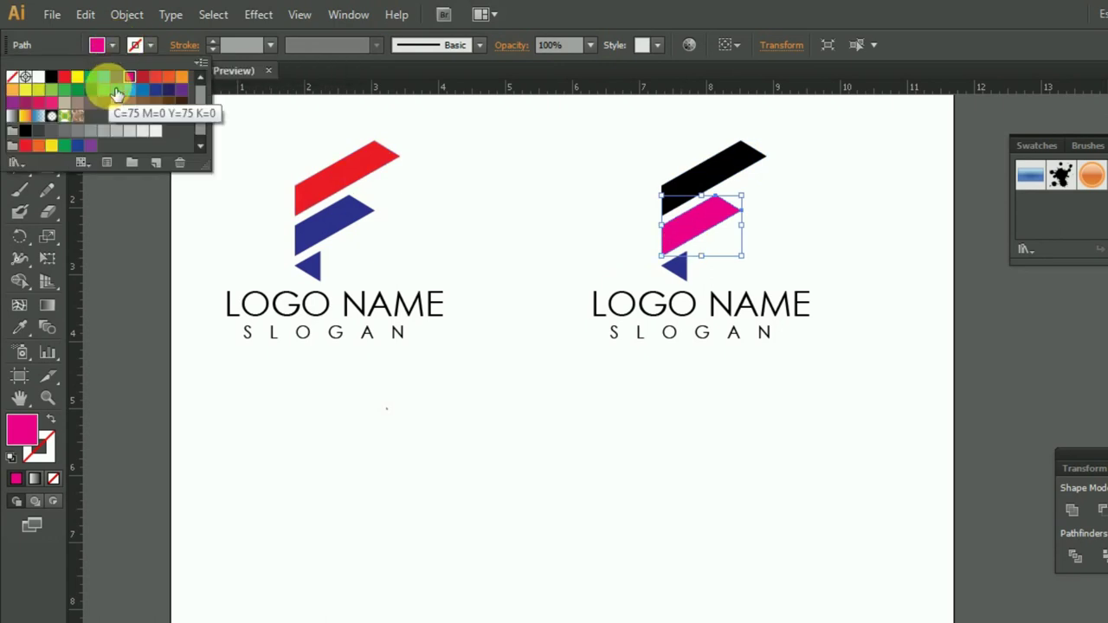
{"action": "left_click", "coordinate": [104, 76]}
{"action": "left_click", "coordinate": [675, 265]}
{"action": "left_click", "coordinate": [676, 265]}
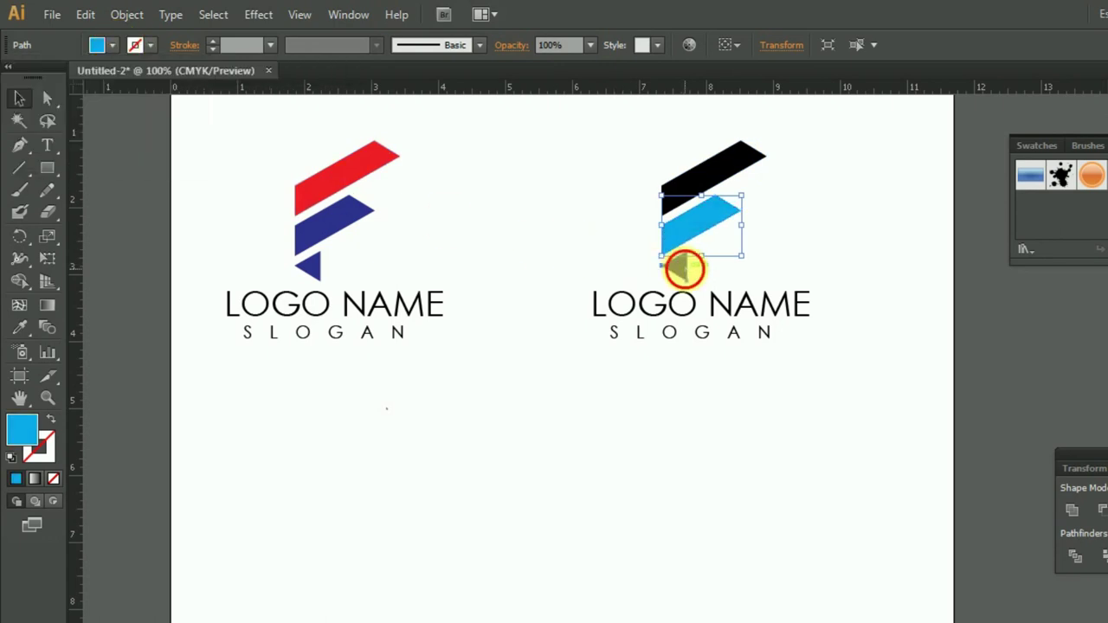
{"action": "left_click", "coordinate": [97, 45]}
{"action": "left_click", "coordinate": [104, 76]}
{"action": "left_click", "coordinate": [786, 251]}
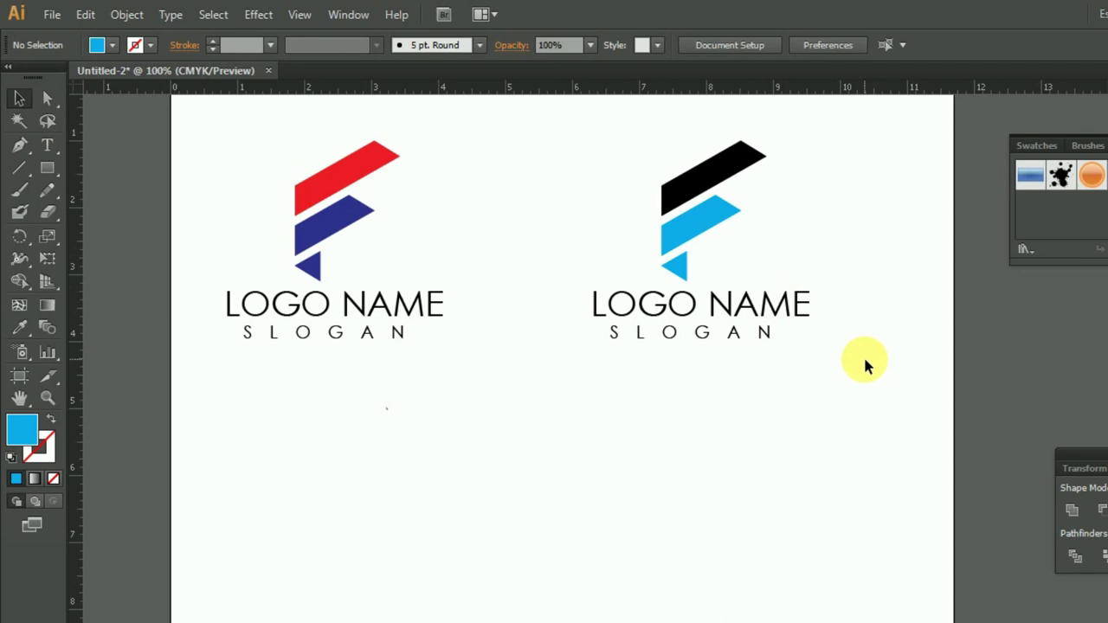
{"action": "scroll", "coordinate": [812, 408], "scroll_direction": "up", "scroll_amount": 1}
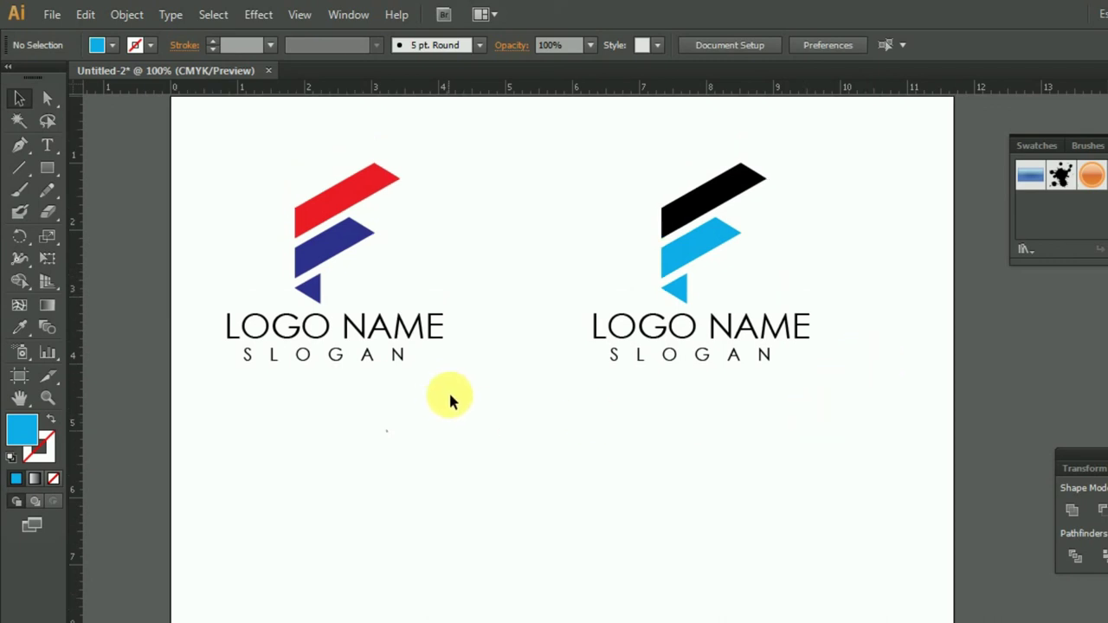